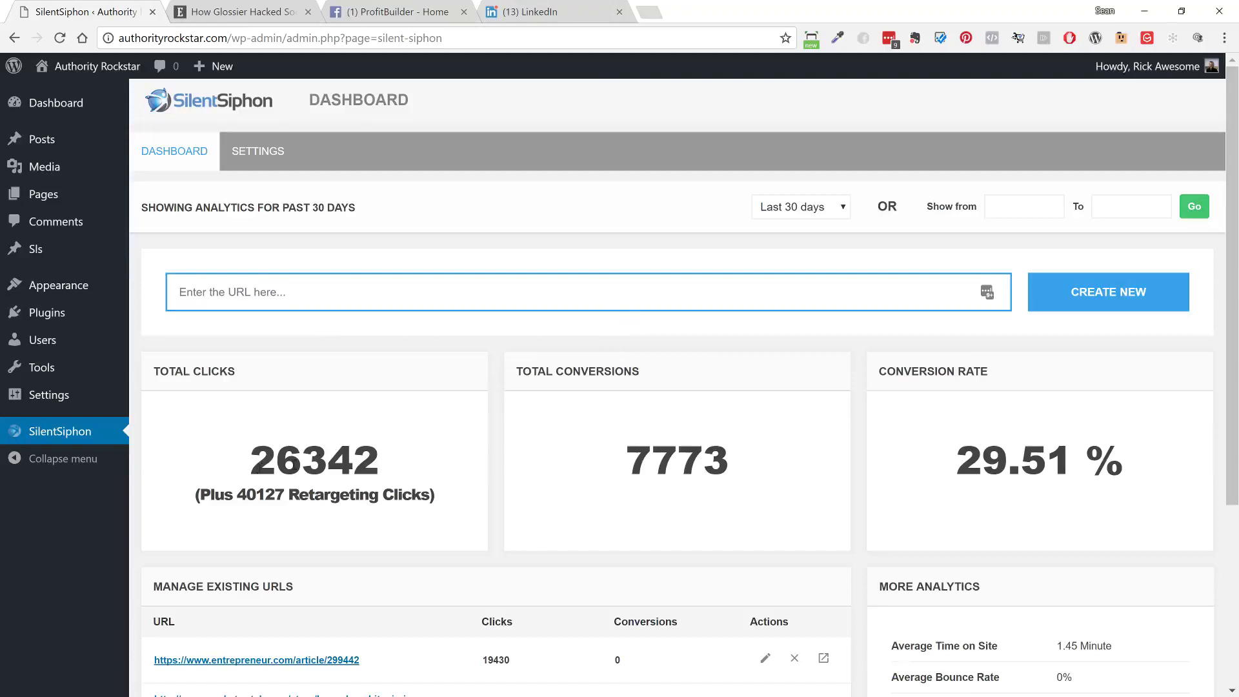
Review the dashboard's total clicks, retargeting clicks, conversions and conversion rate, along with the per-link statistics under Manage Existing URLs.
left_click_drag(257, 467, 376, 460)
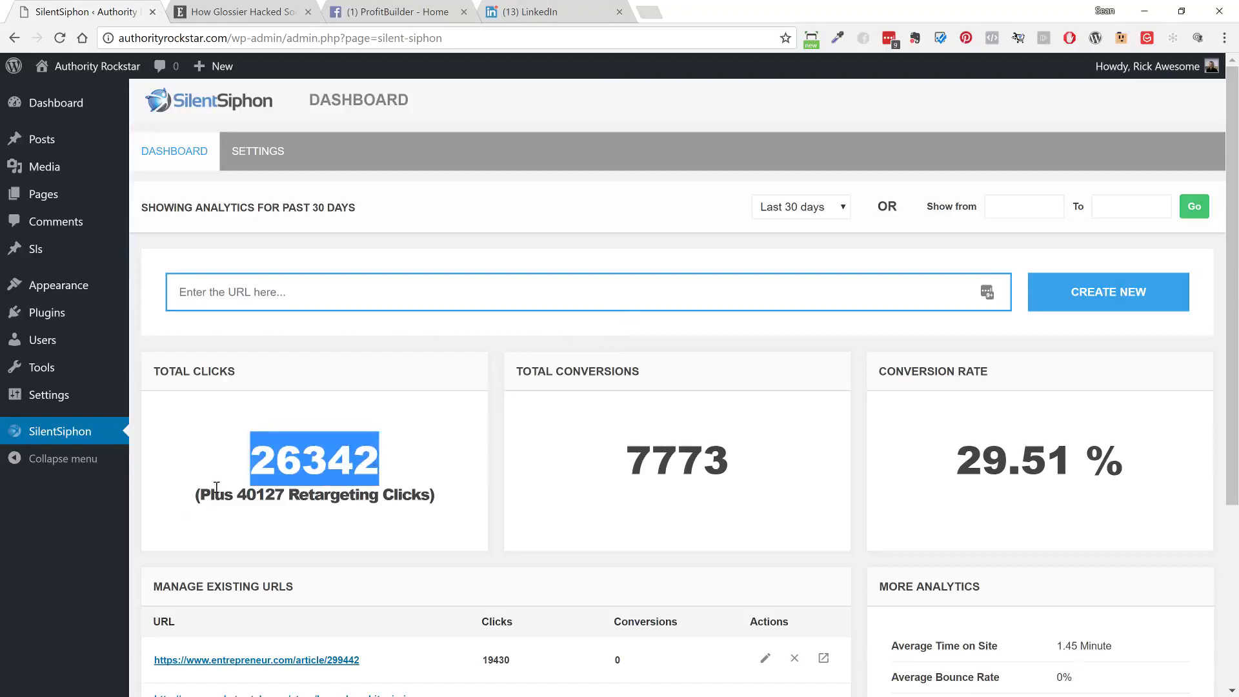
left_click_drag(237, 497, 282, 498)
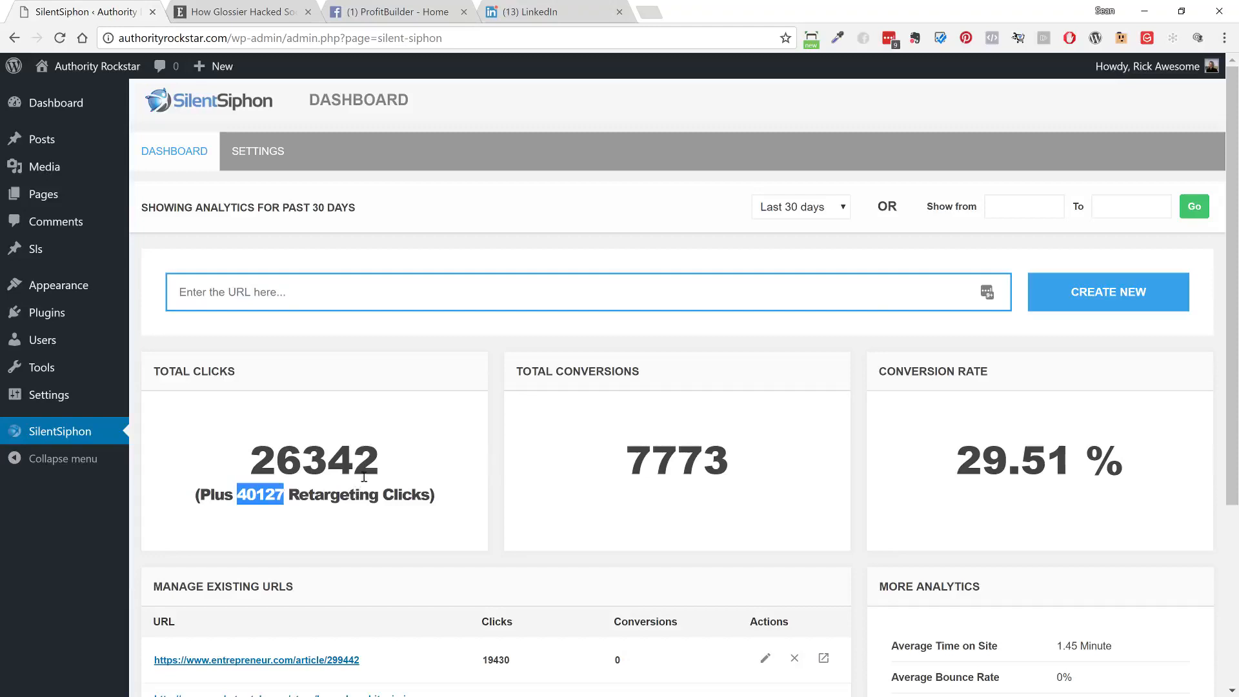
left_click_drag(251, 457, 403, 454)
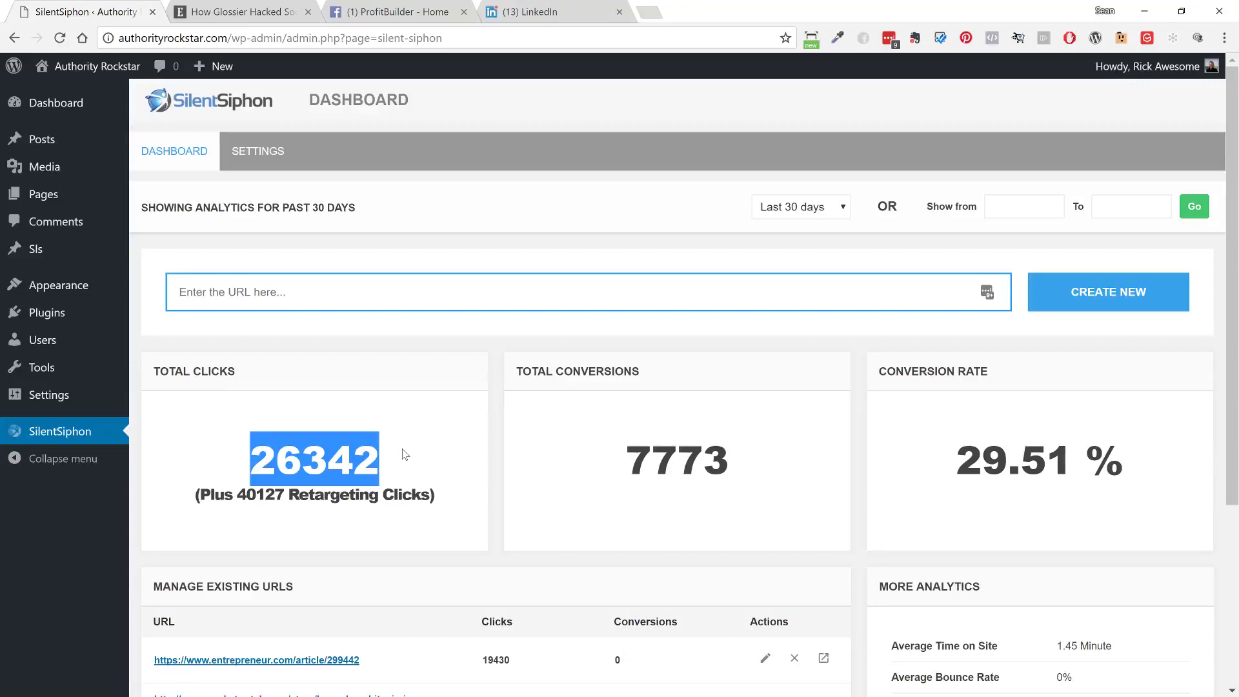
left_click_drag(631, 466, 800, 472)
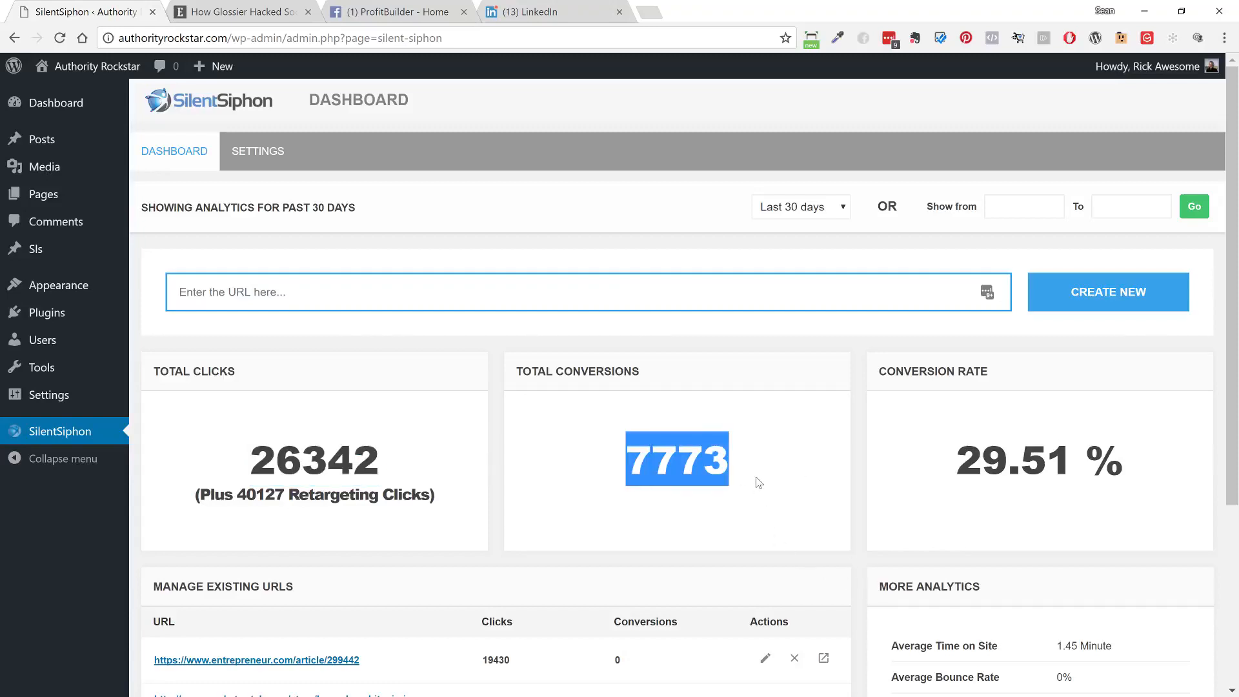
left_click_drag(954, 467, 1169, 467)
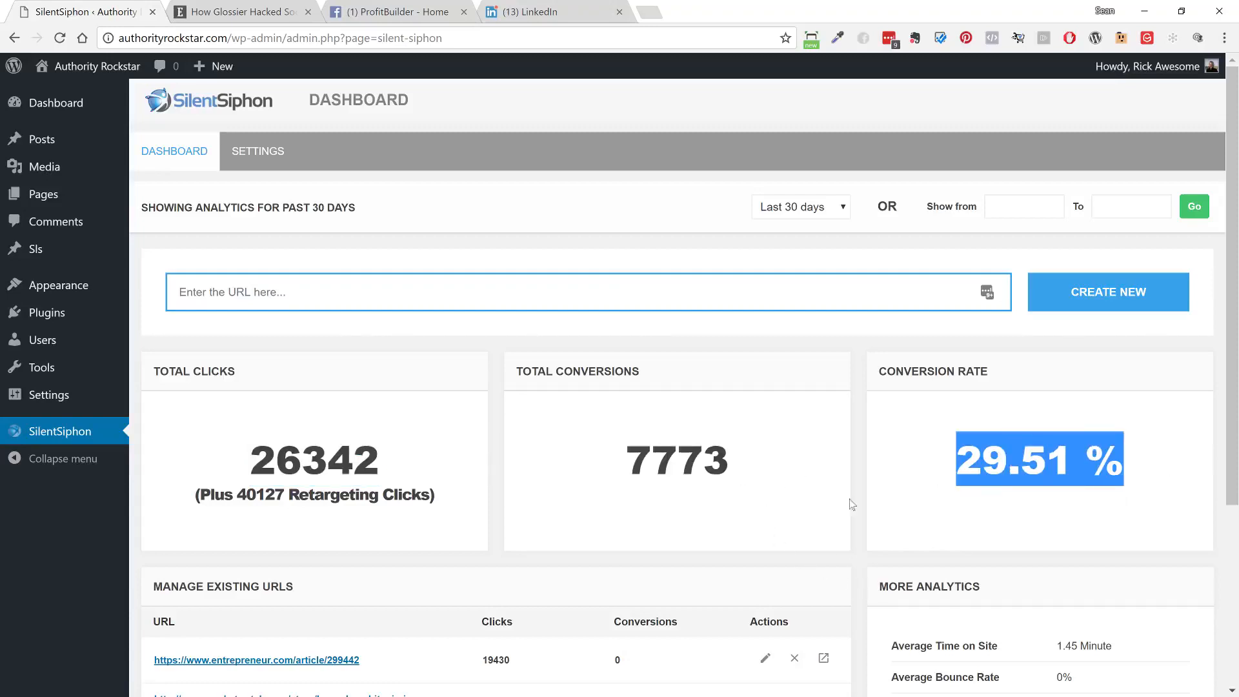
scroll(575, 484, "down", 4)
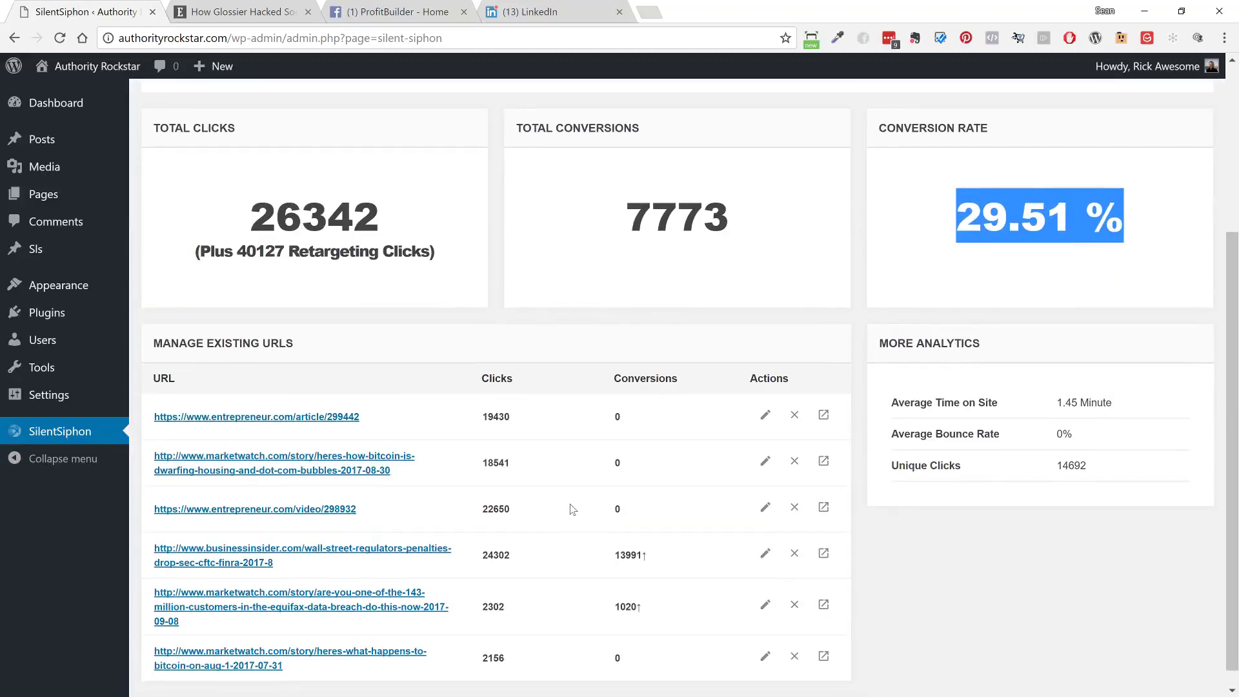
scroll(571, 508, "down", 1)
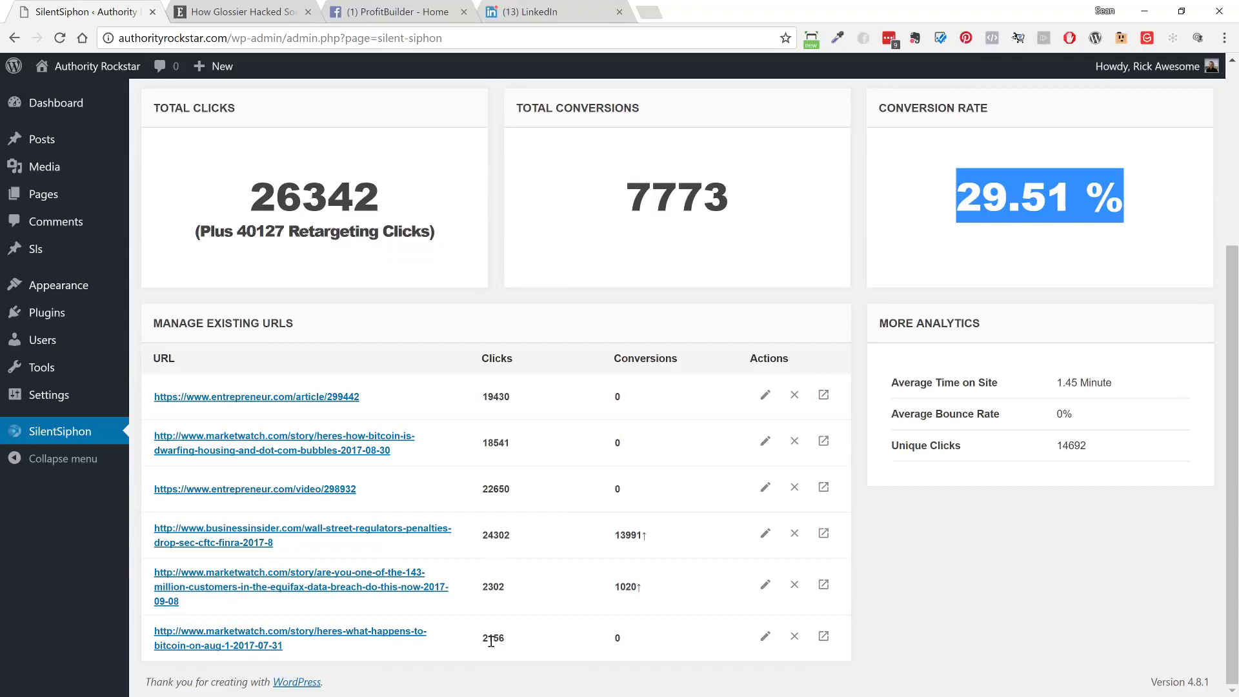
scroll(528, 459, "up", 2)
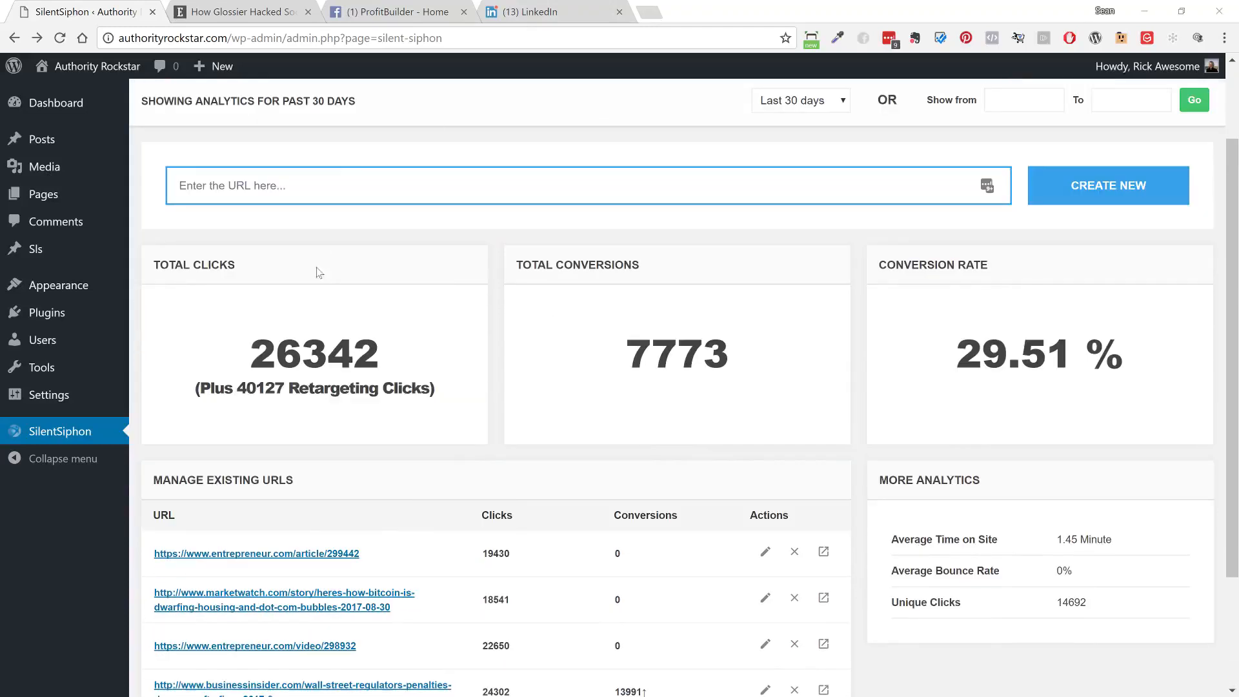
scroll(231, 102, "up", 2)
Skim the Entrepreneur article "How Glossier Hacked Social Media to Build A Cult-Like Following" and copy its web address.
left_click(241, 12)
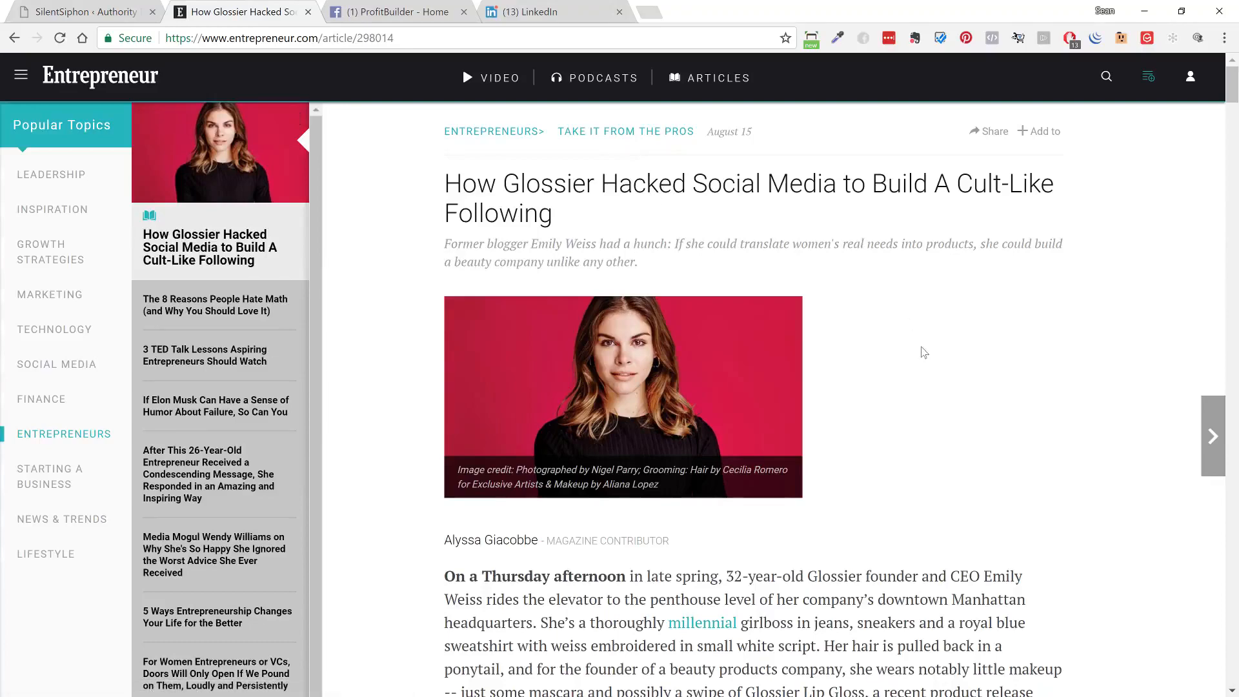
scroll(922, 356, "down", 3)
scroll(921, 356, "down", 3)
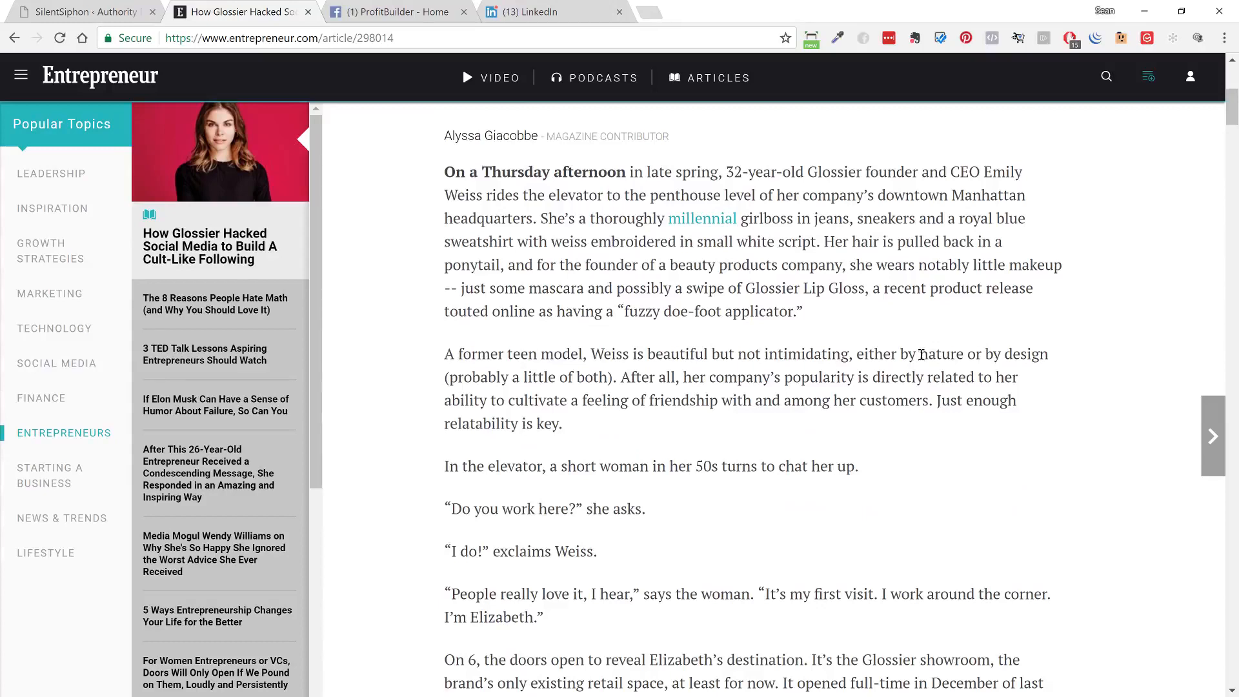
scroll(922, 356, "up", 6)
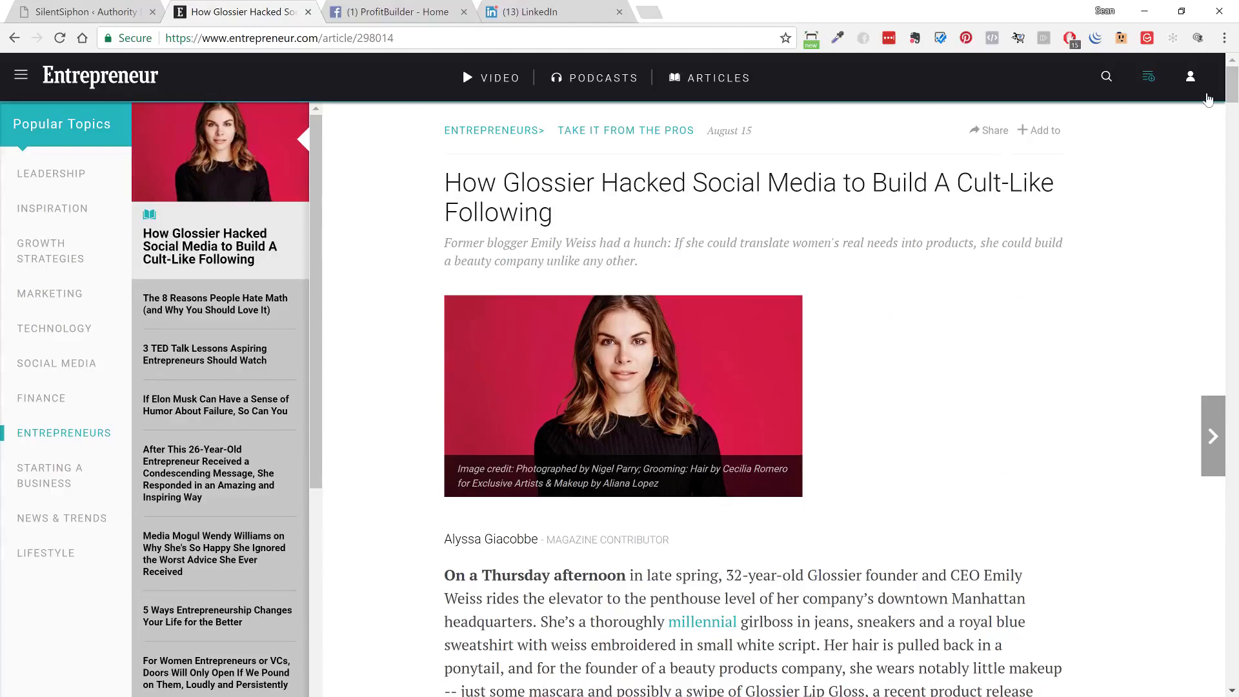
left_click_drag(1232, 87, 1237, 43)
left_click(452, 37)
key("ctrl+c")
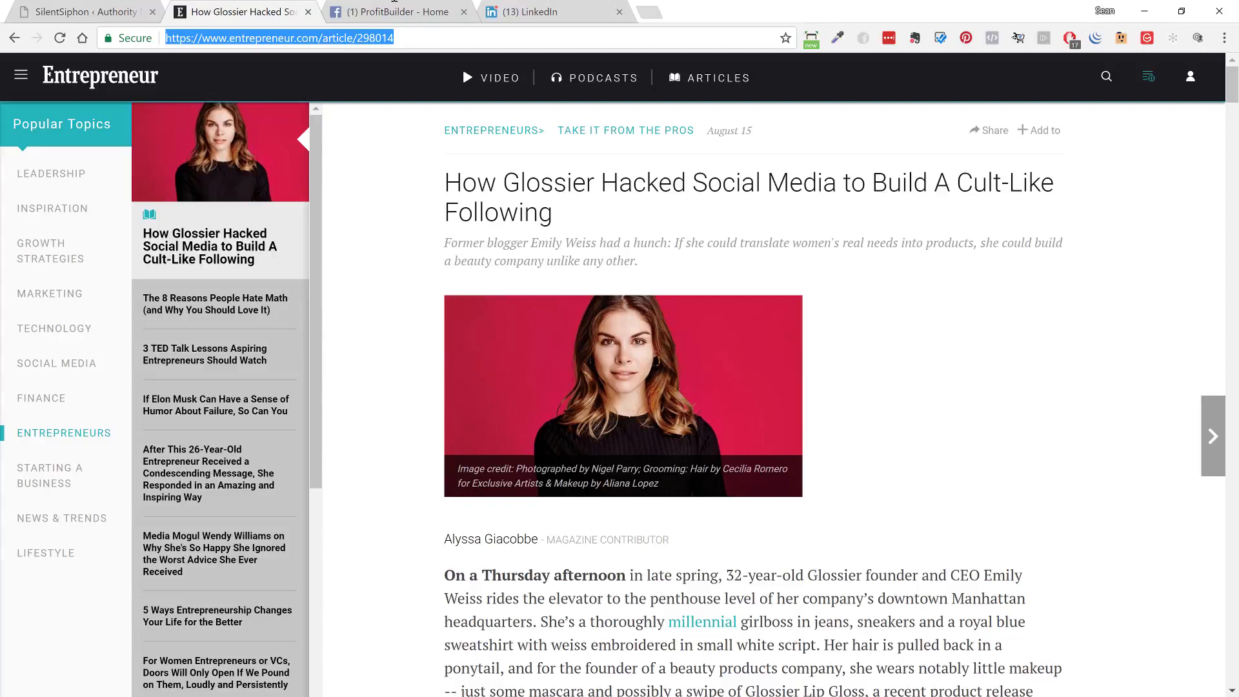
left_click(97, 12)
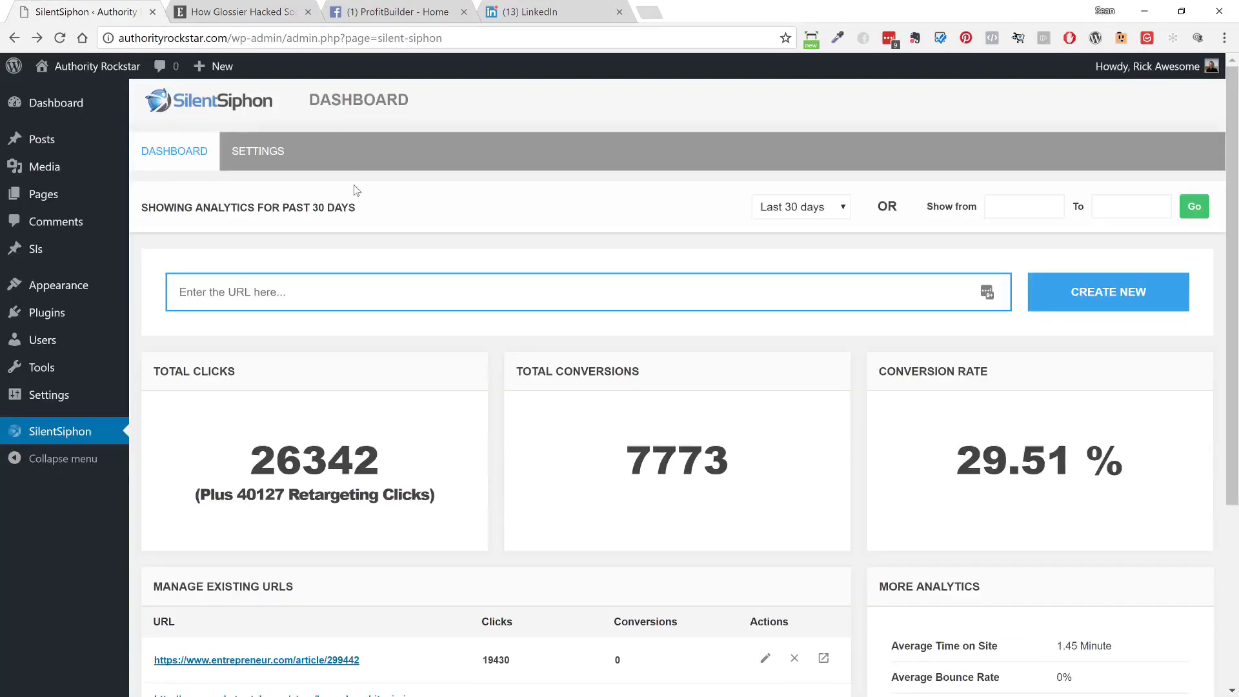
left_click(304, 288)
key("ctrl+v")
scroll(963, 214, "down", 1)
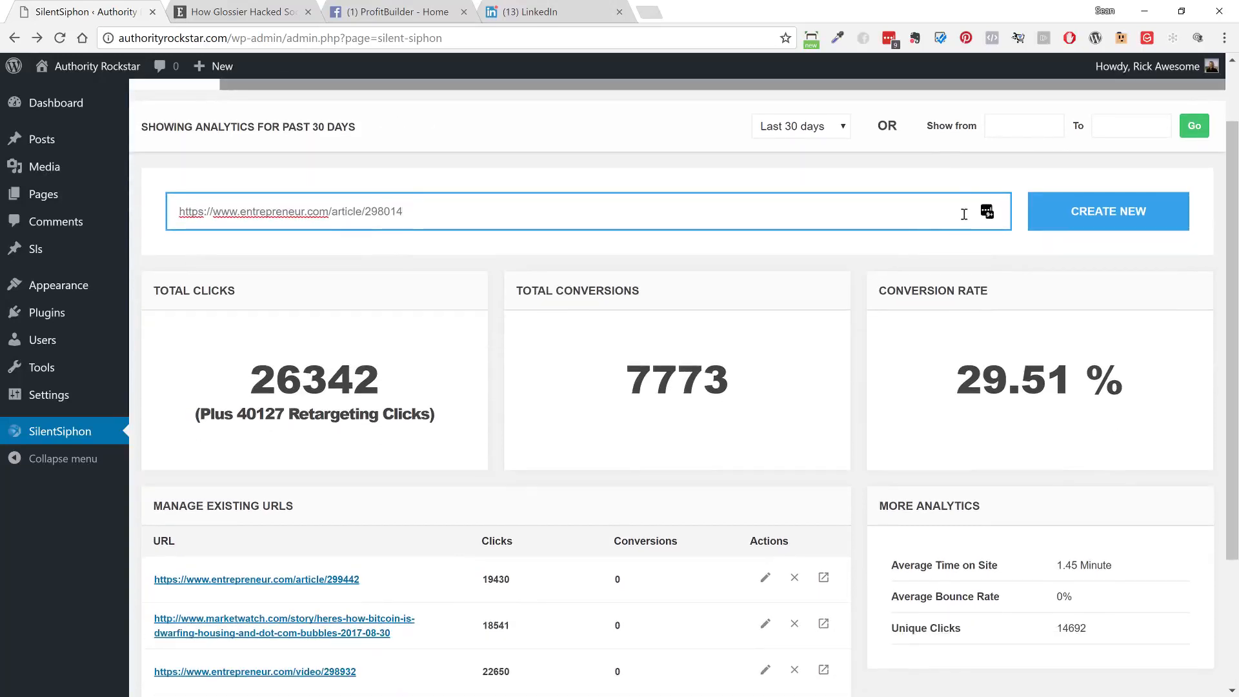
left_click(1076, 223)
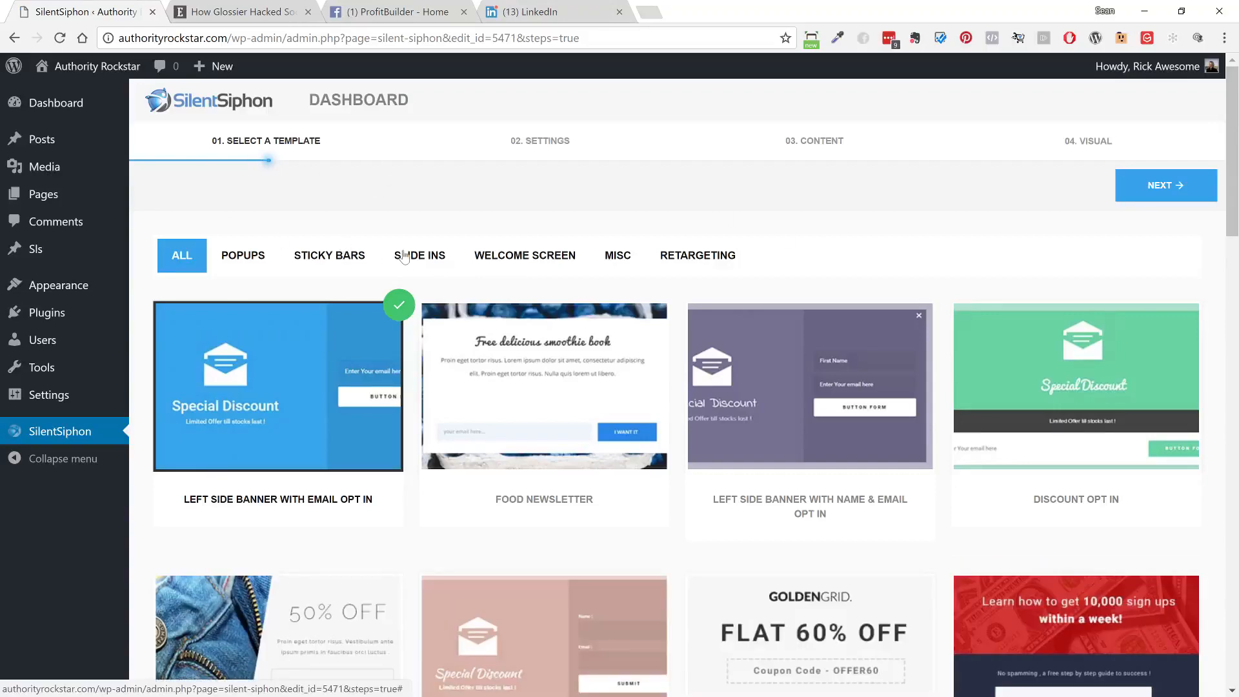
Look through the full template gallery and the Retargeting option for adding custom code.
scroll(645, 318, "down", 15)
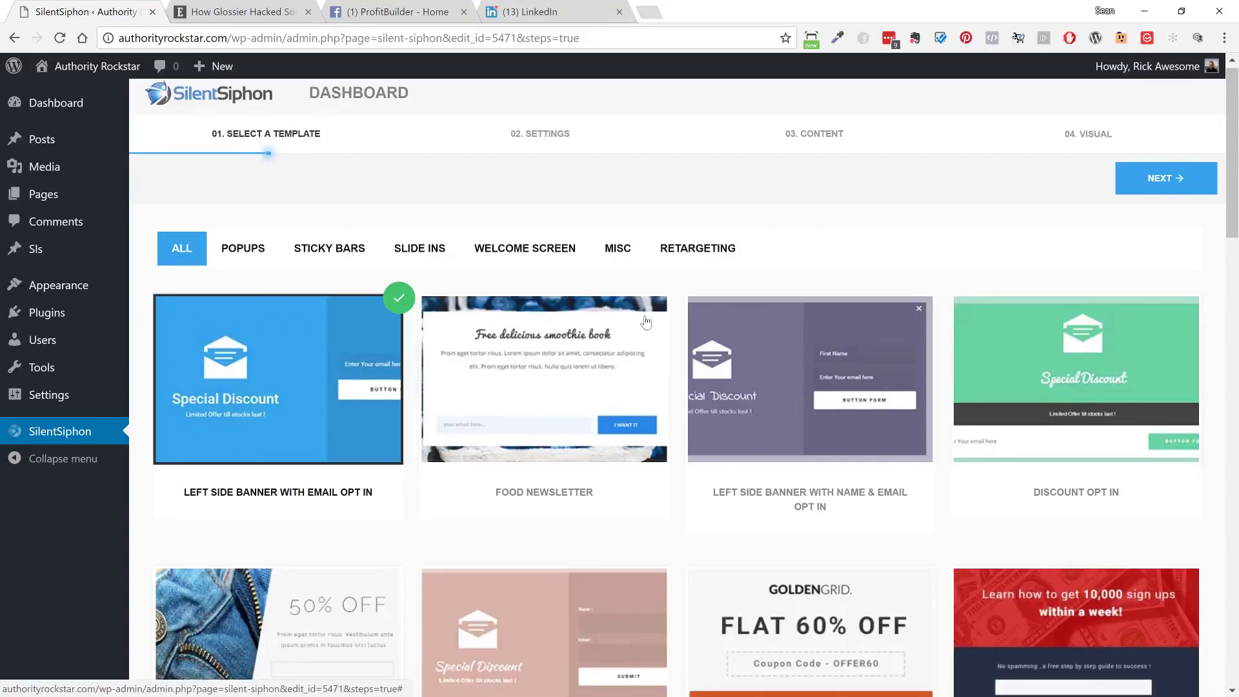
scroll(648, 345, "down", 13)
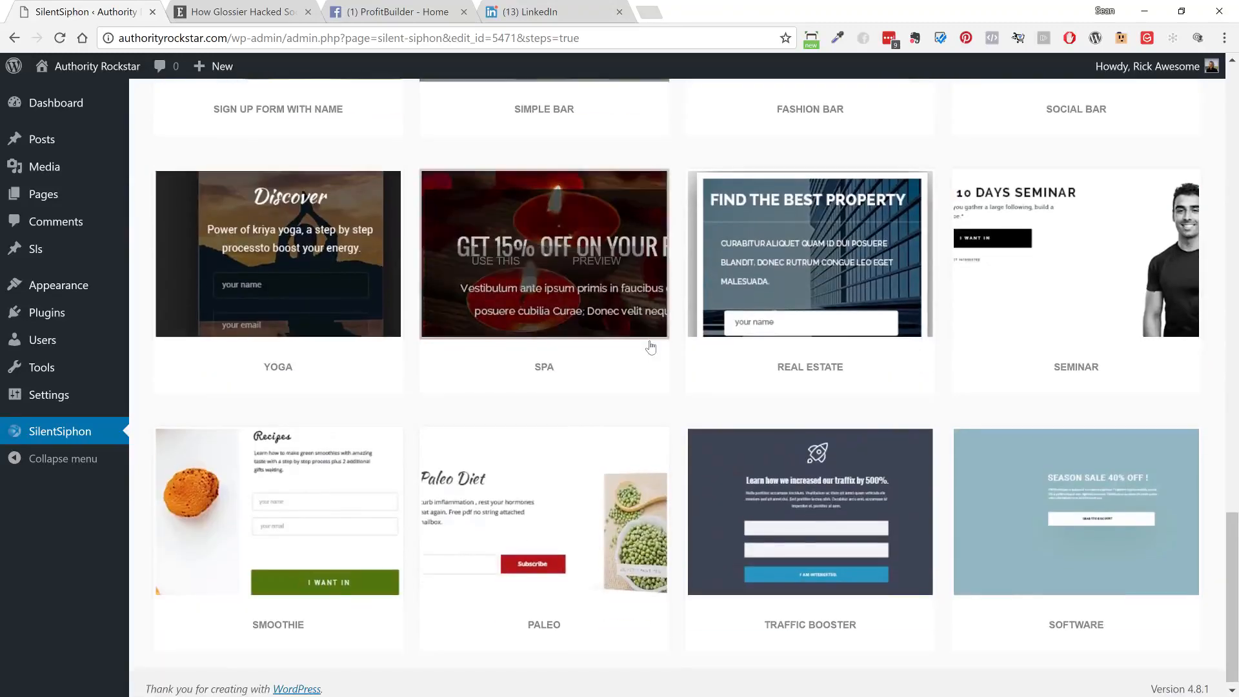
scroll(638, 350, "up", 20)
scroll(640, 351, "up", 1)
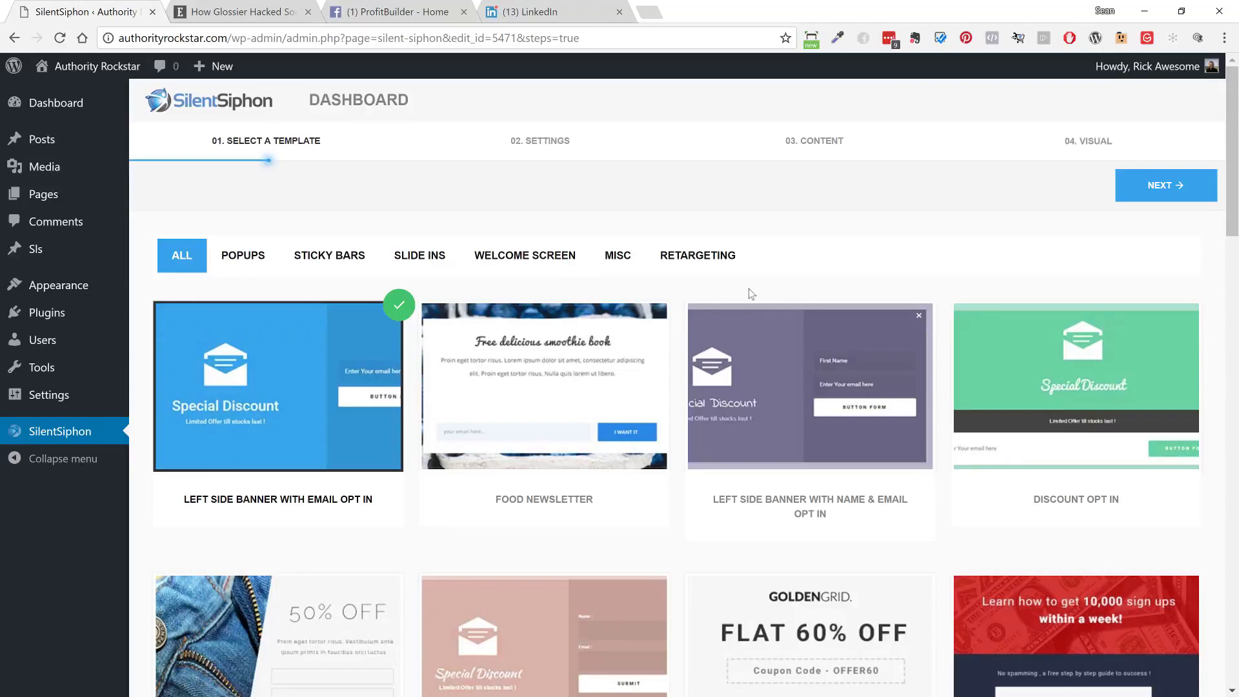
left_click(695, 245)
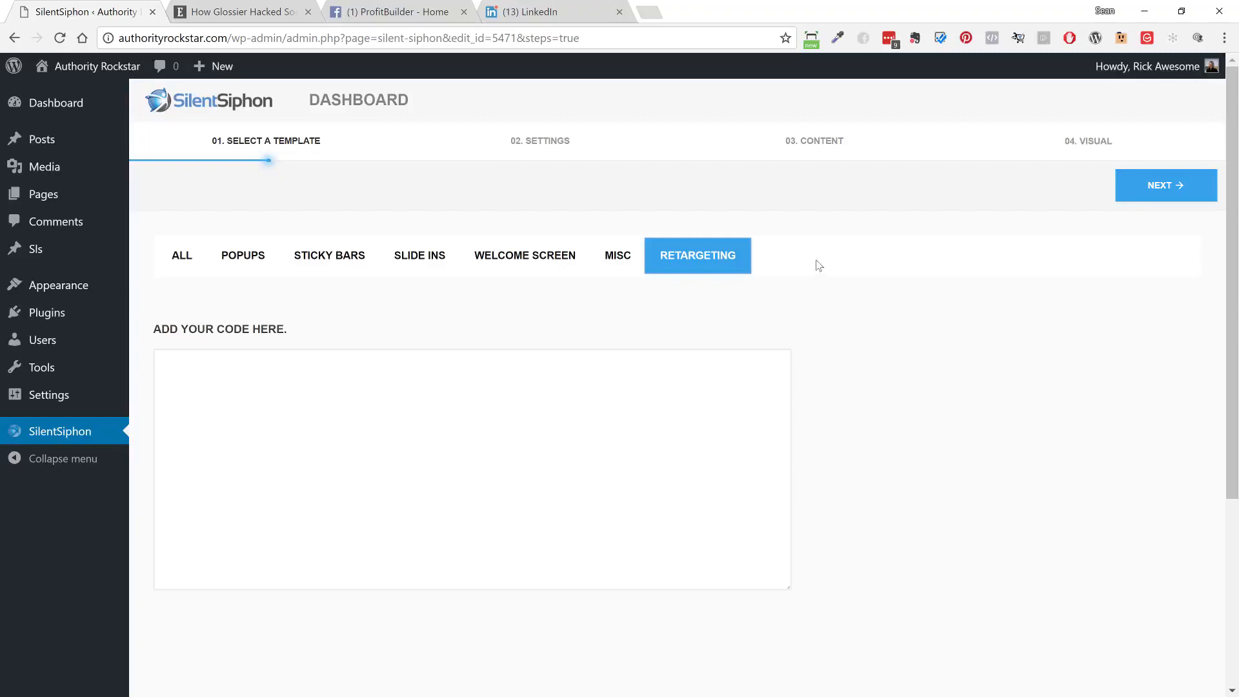
Preview the popup template "Left Side Banner with Email Opt In" and use it for the link.
left_click(212, 258)
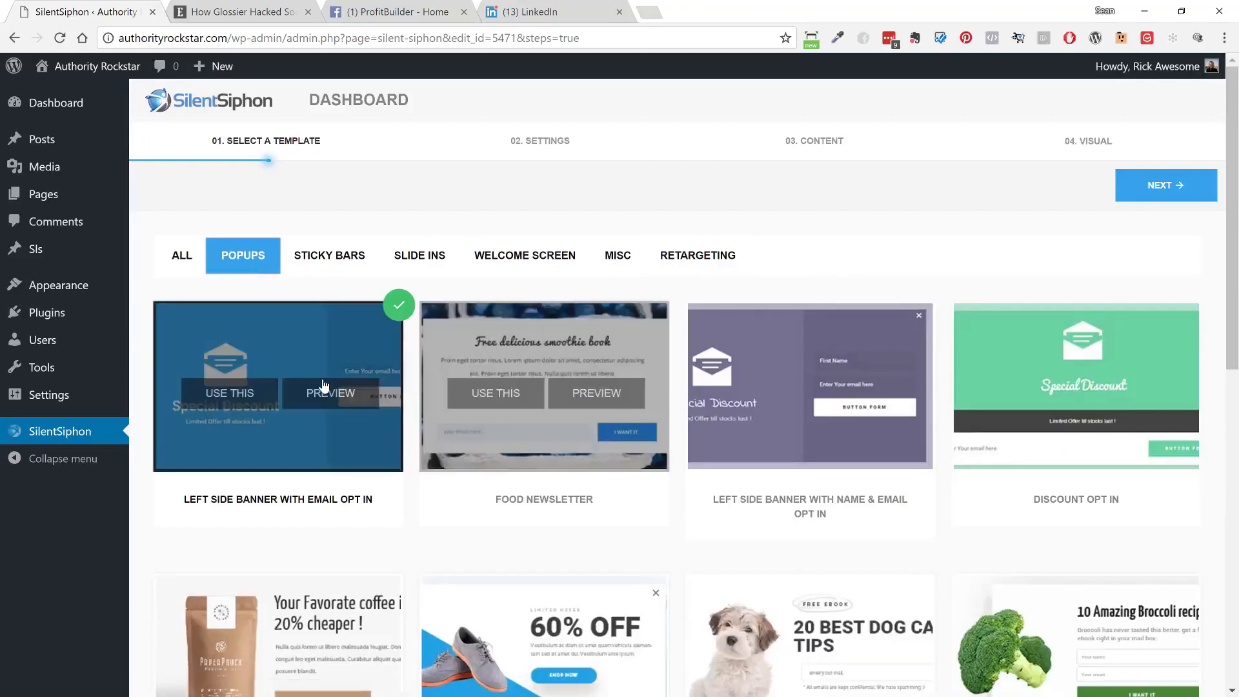
left_click(324, 385)
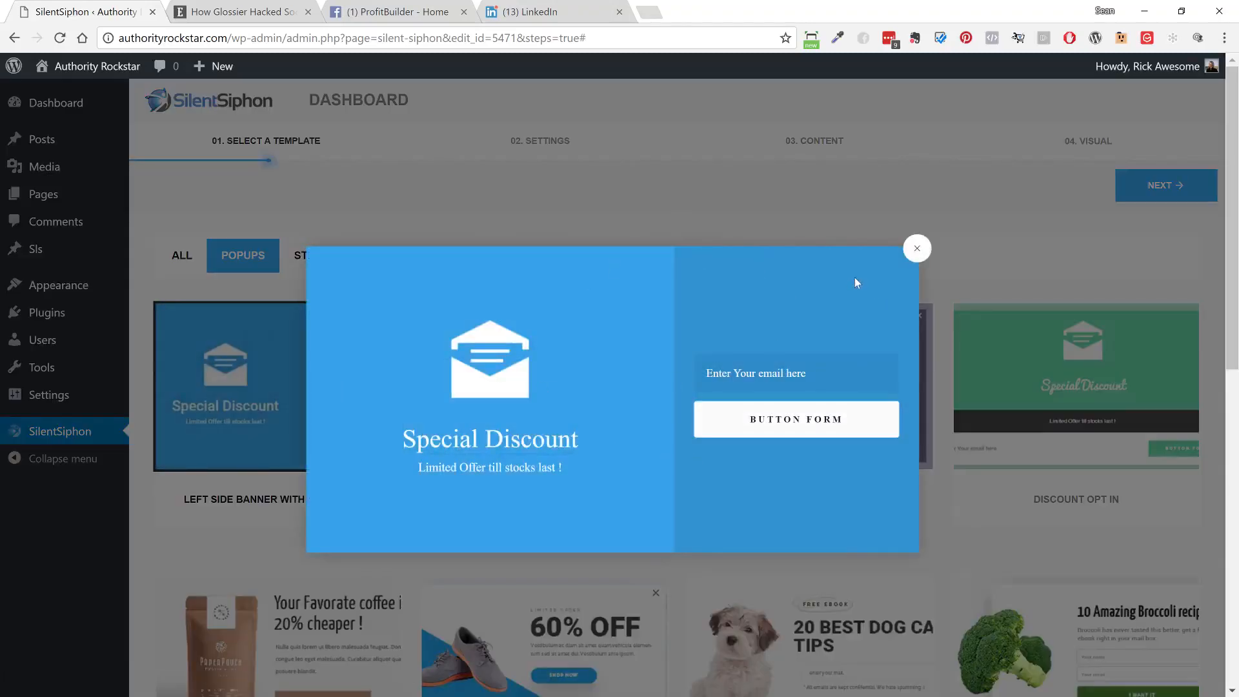
left_click(917, 248)
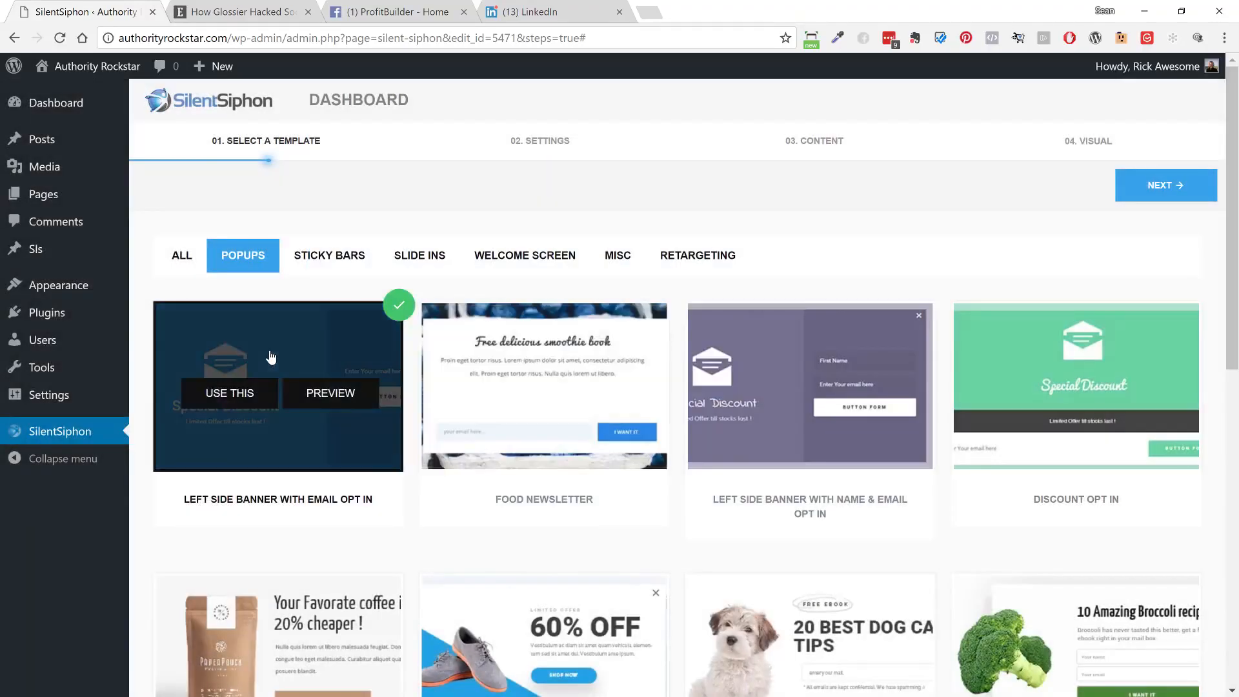
left_click(216, 395)
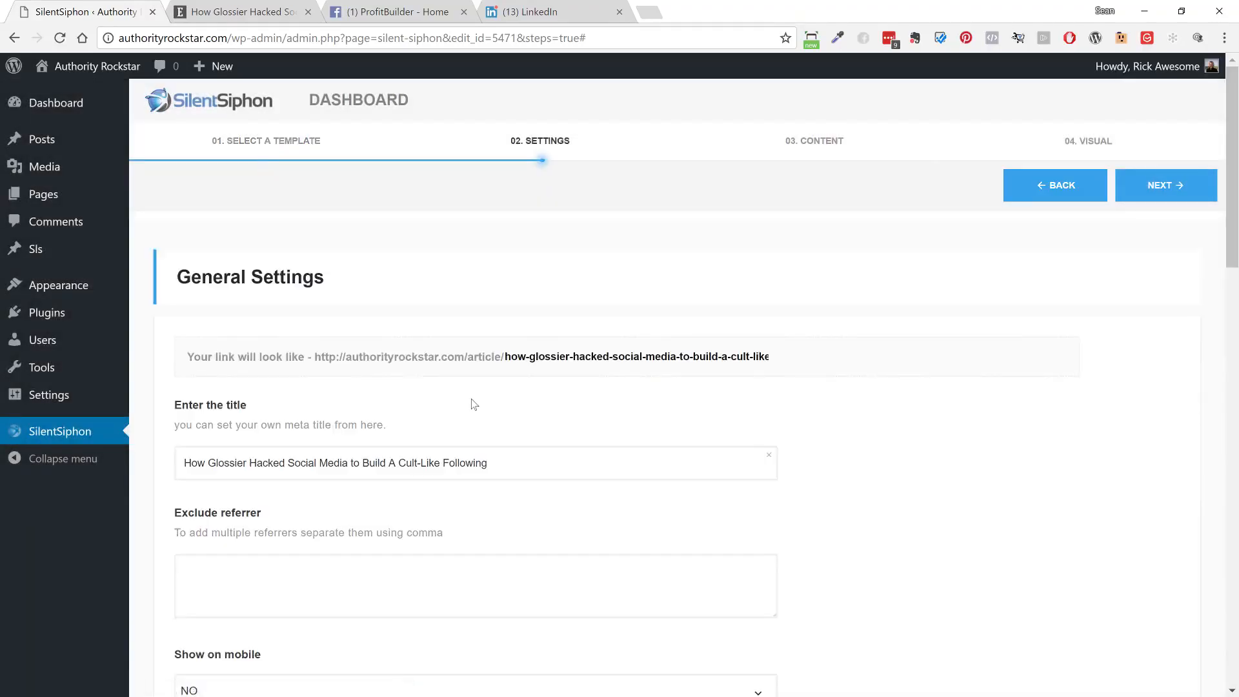
Examine the General Settings, including the title, Exclude referrer, Show on mobile and Wildcards fields.
scroll(471, 404, "down", 3)
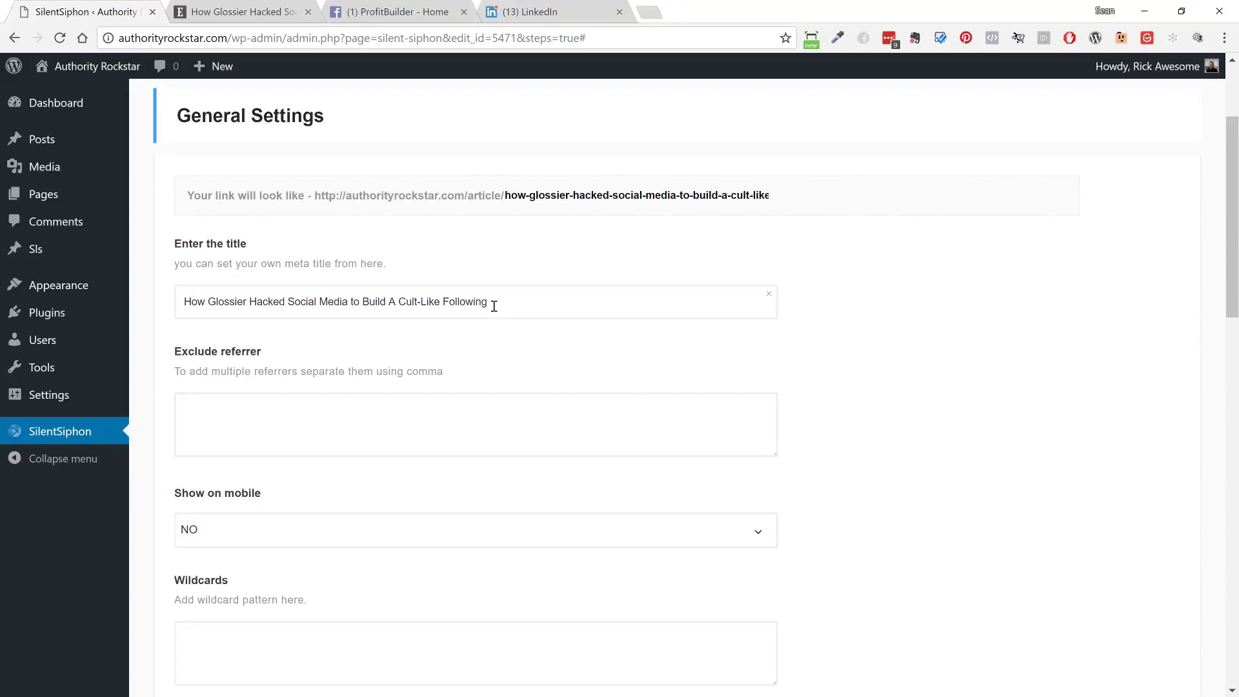
scroll(819, 316, "down", 3)
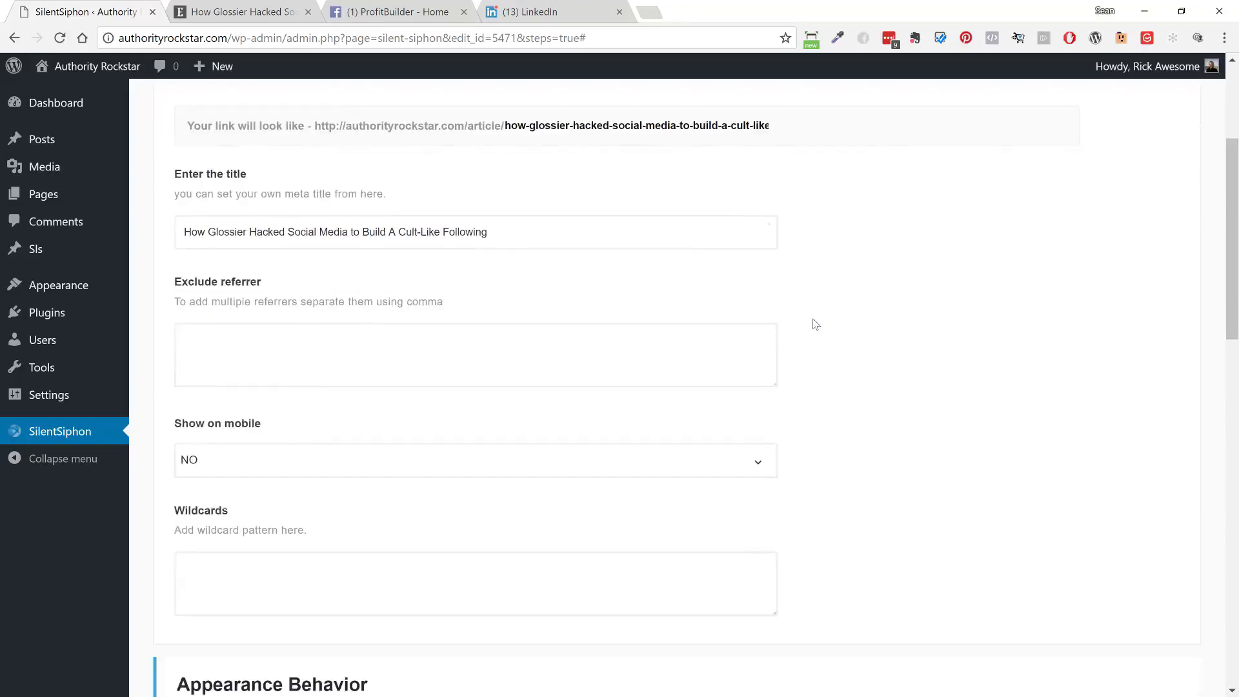
left_click(376, 255)
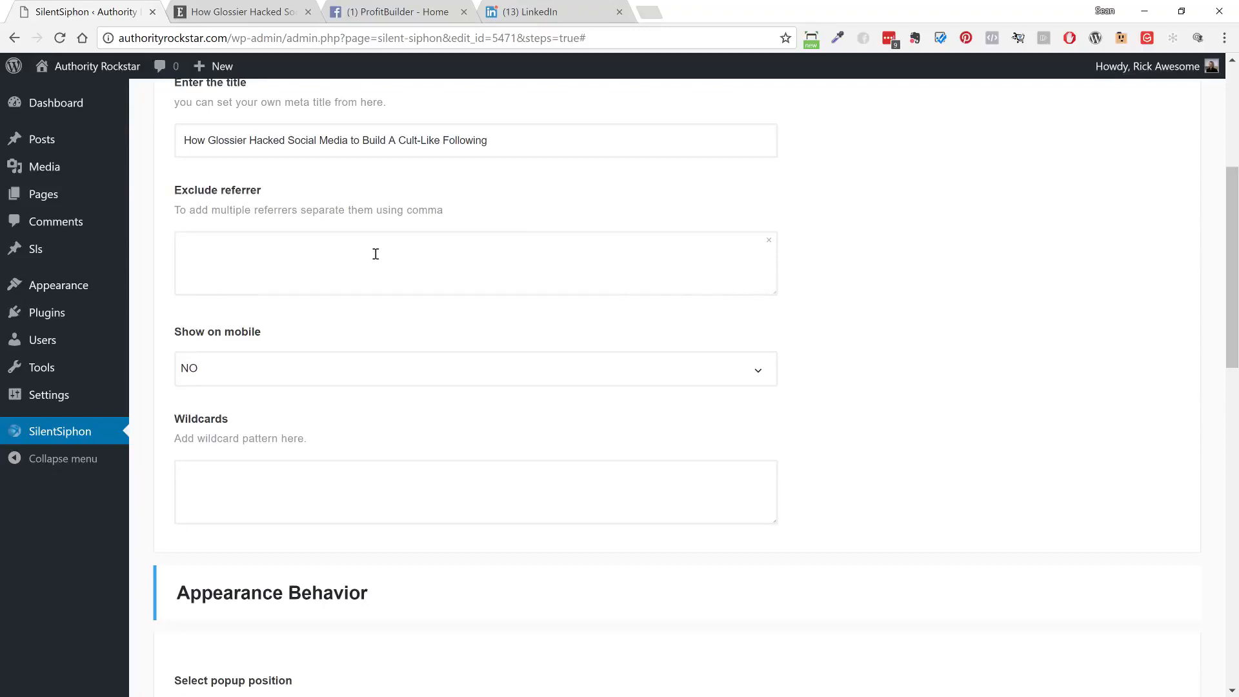
left_click(375, 253)
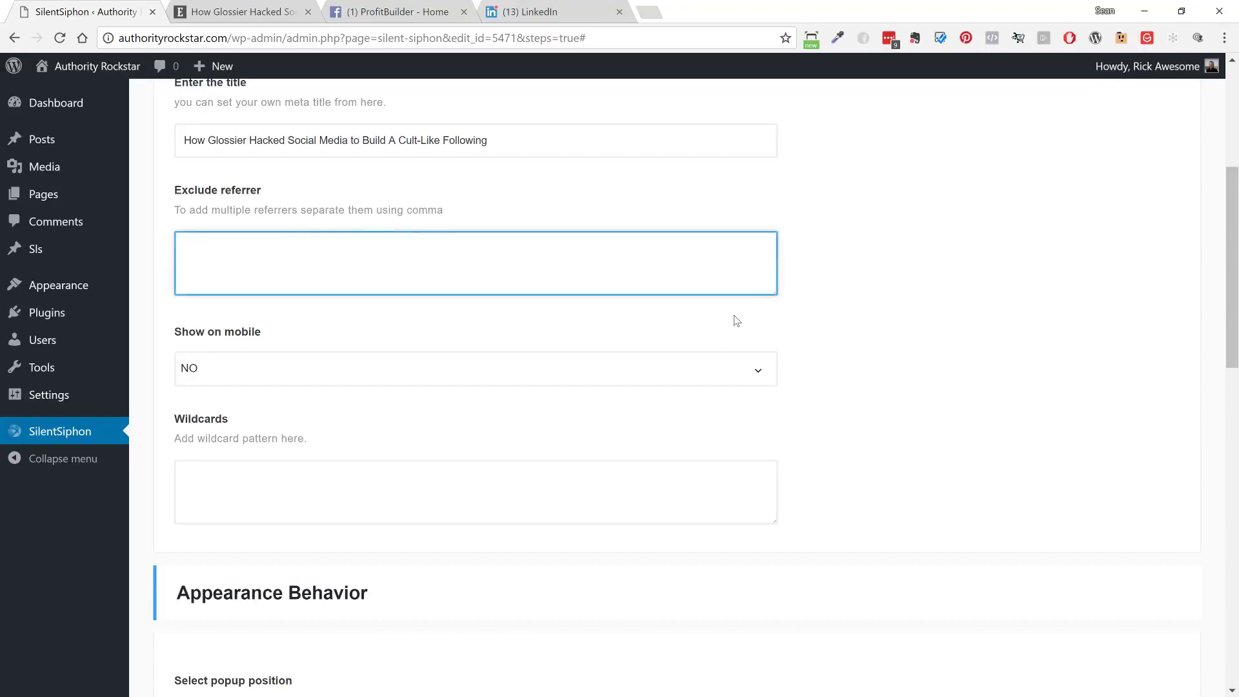
scroll(733, 318, "down", 3)
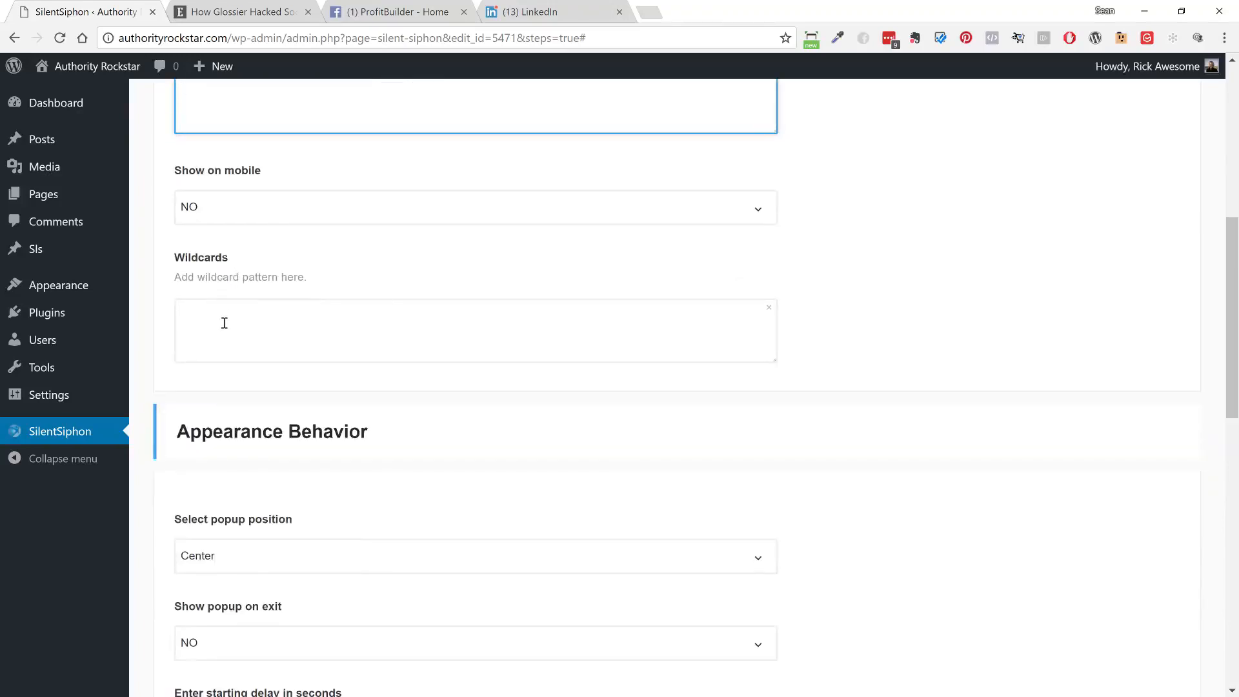
left_click(336, 334)
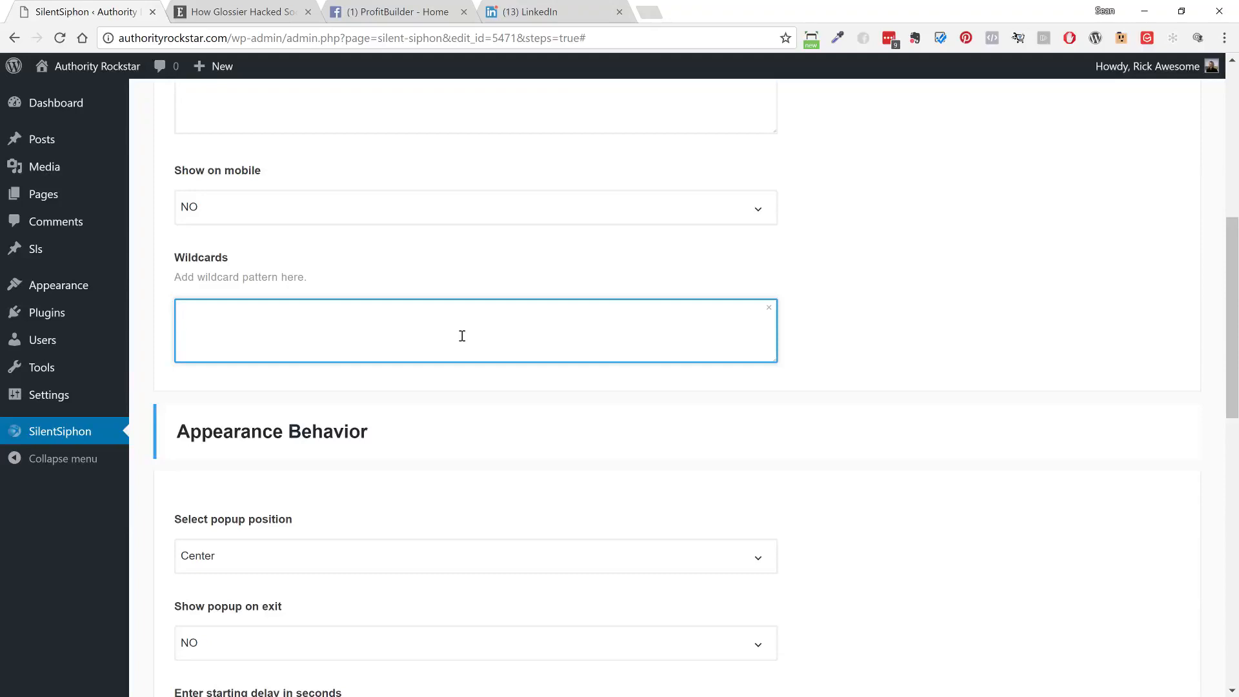
Examine the Appearance Behavior settings for popup position, exit display, delay, animations, smart popup and background overlay.
scroll(462, 338, "down", 5)
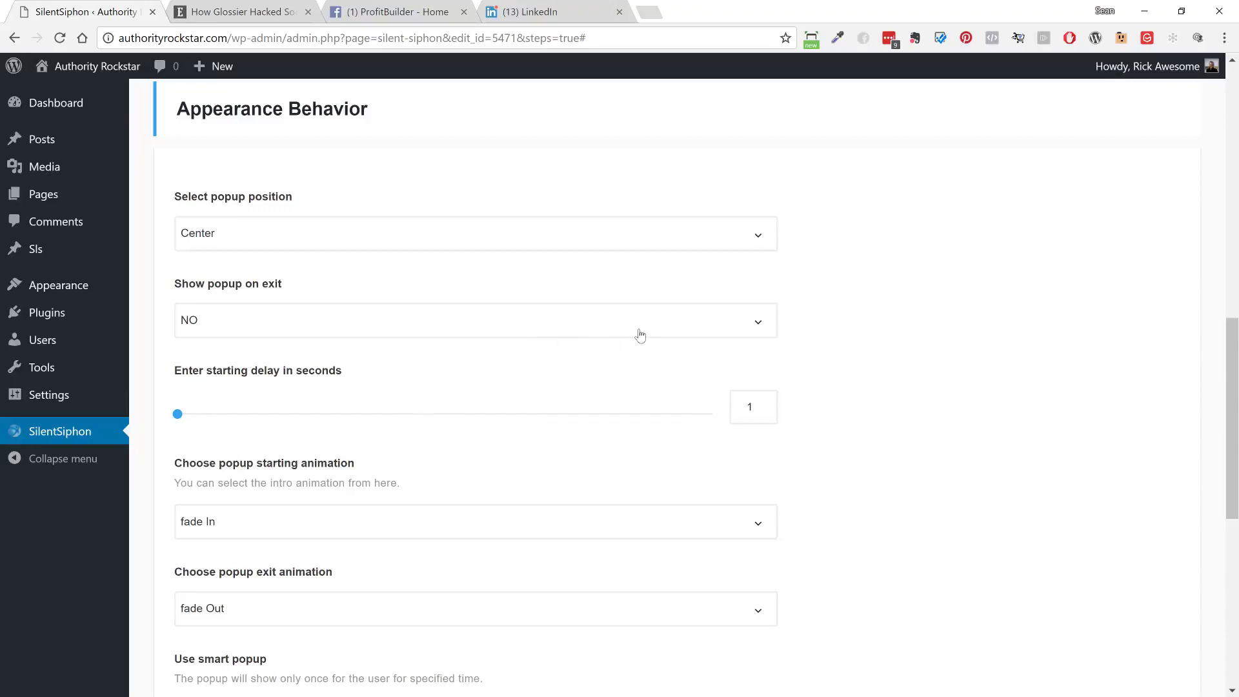
scroll(942, 384, "down", 6)
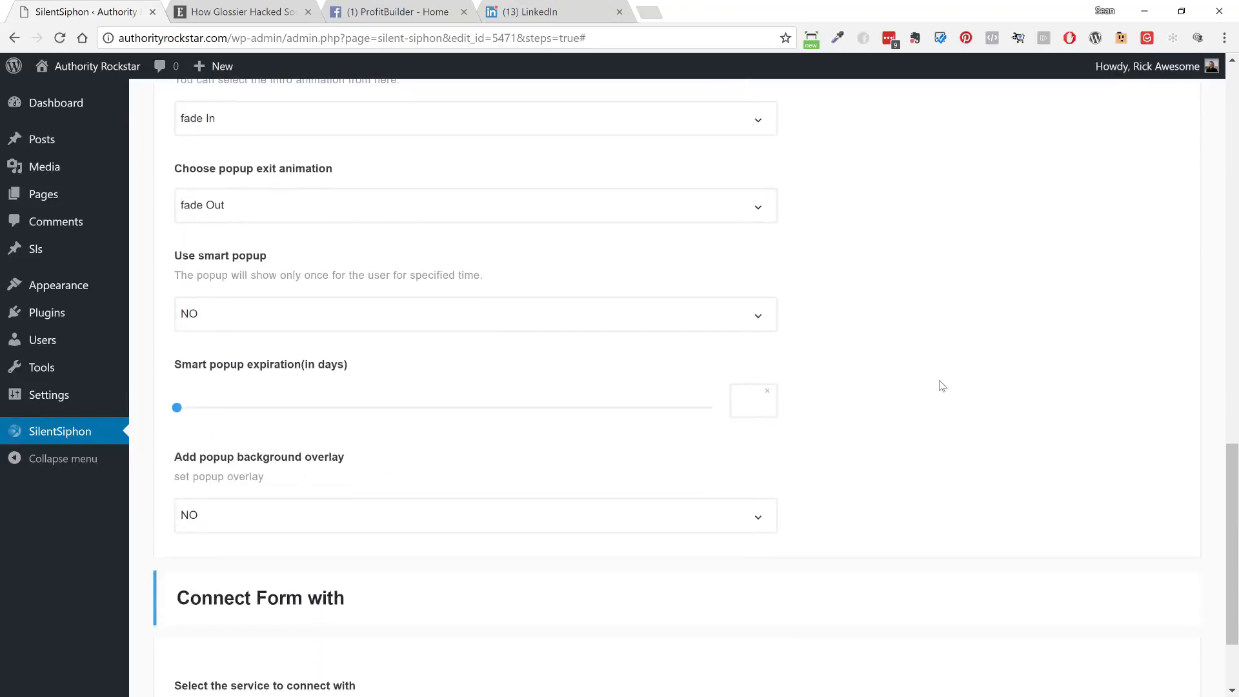
scroll(942, 384, "down", 2)
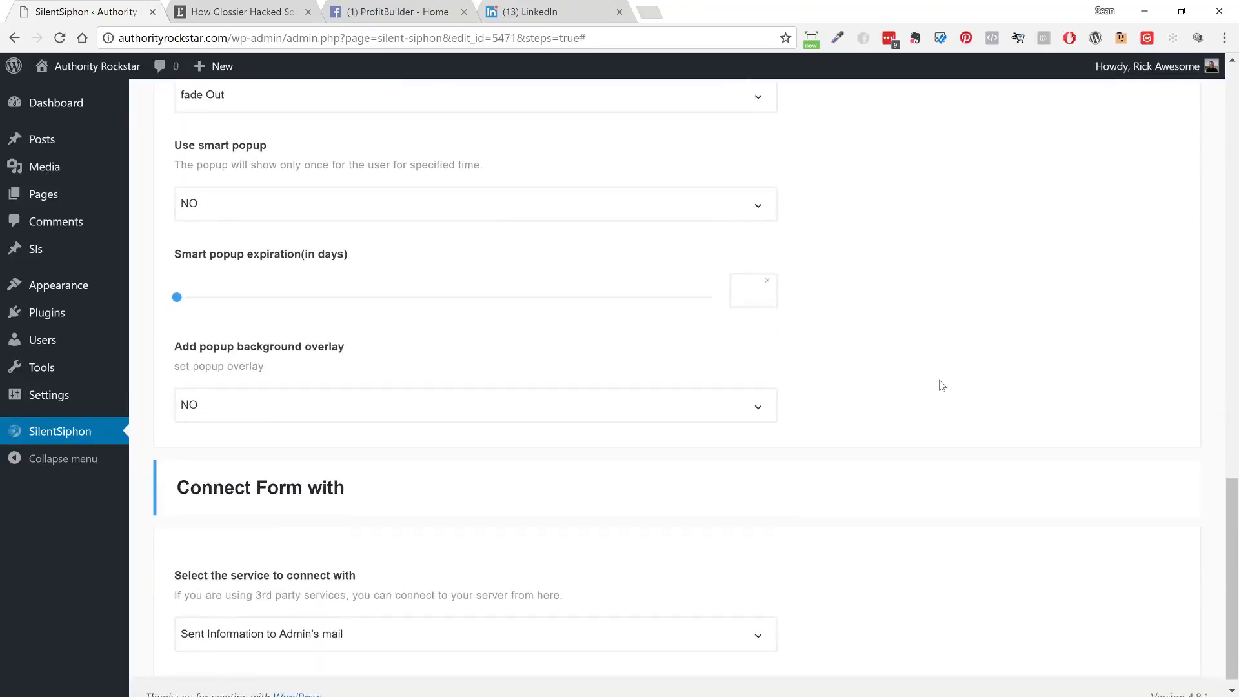
Examine the services available for connecting the opt-in form, from Mailchimp through WebinarJam.
left_click(343, 618)
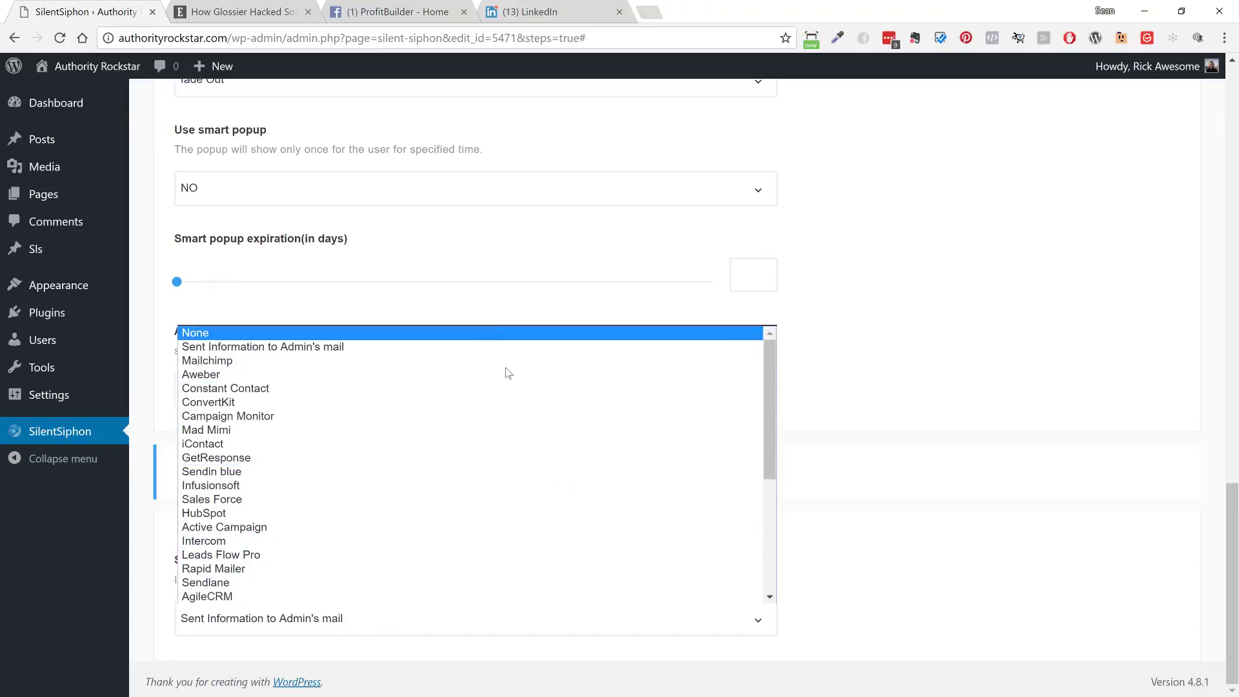
scroll(506, 370, "down", 5)
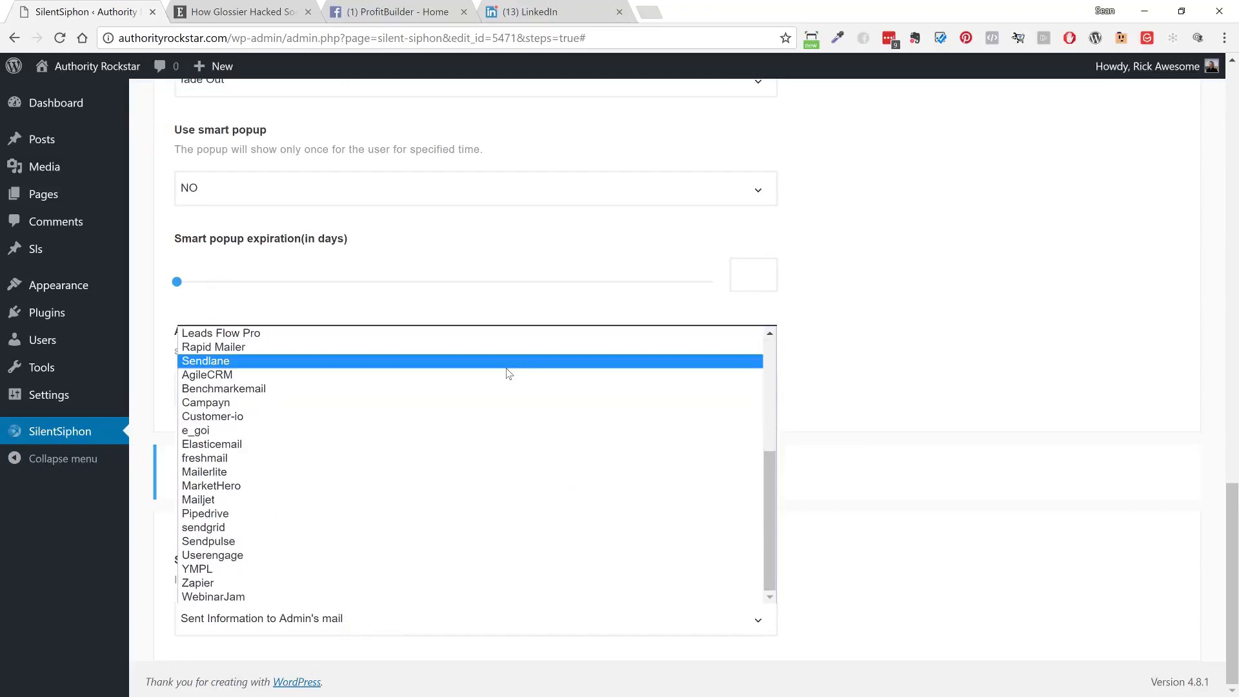
scroll(512, 378, "up", 5)
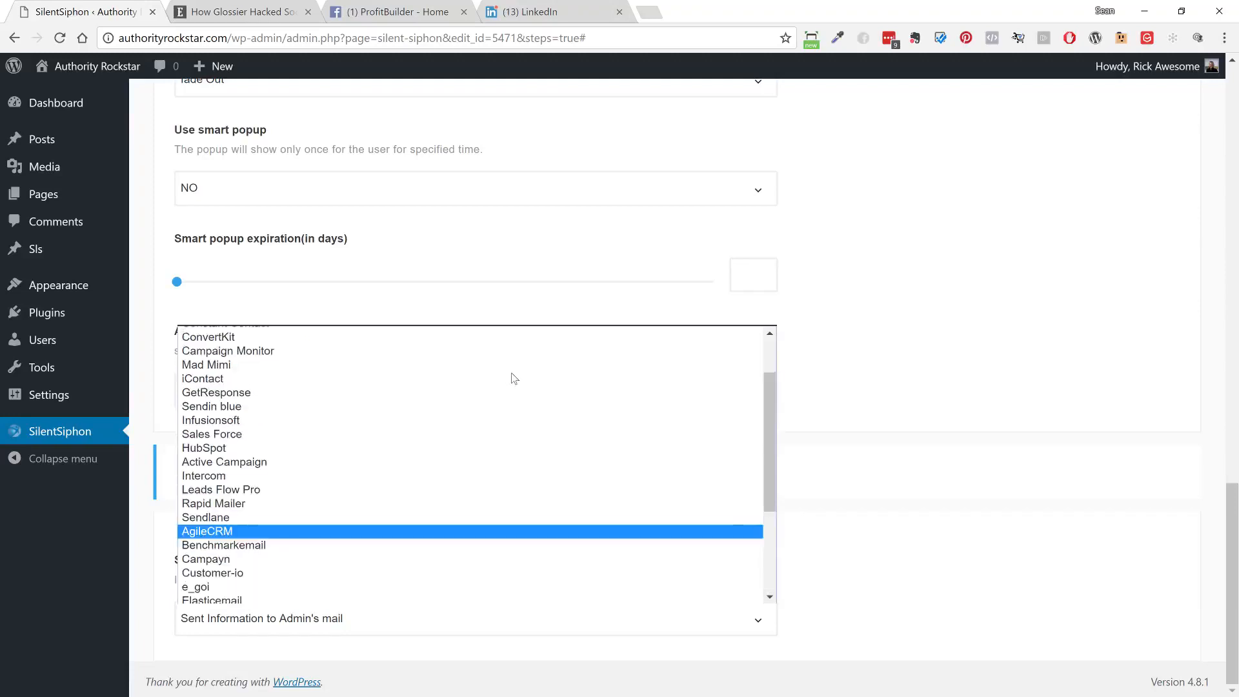
left_click(878, 447)
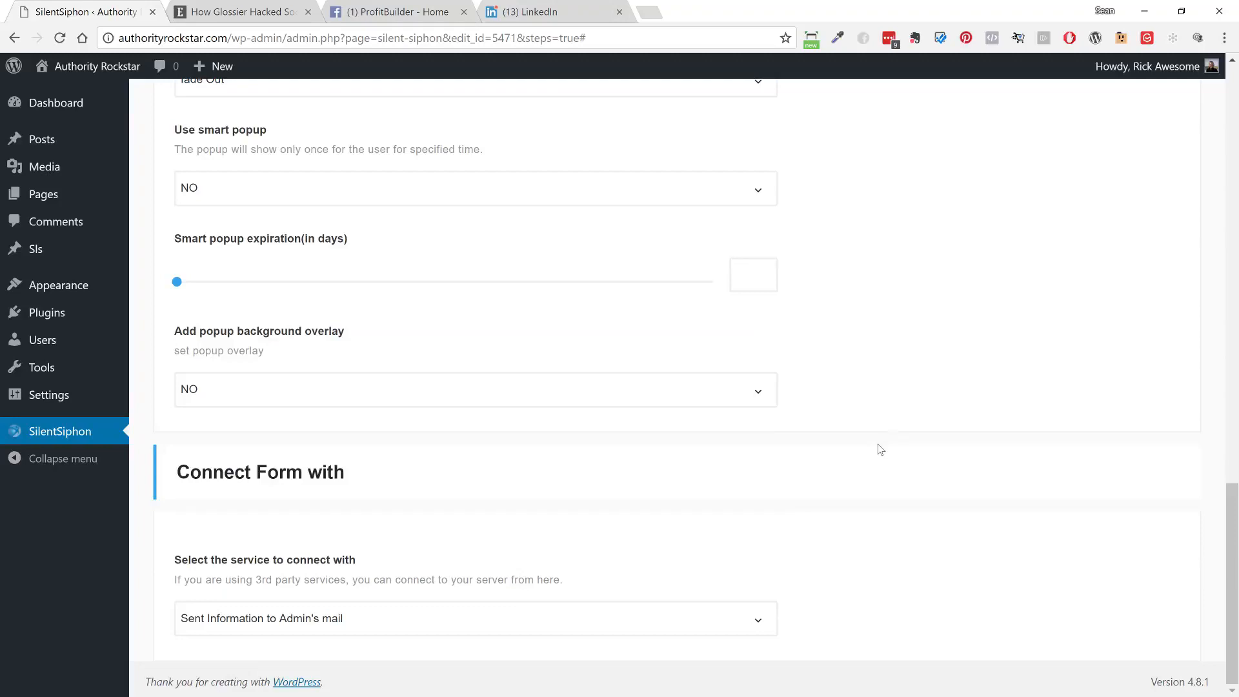
Advance to the Content stage and look through the image, title, content and form settings.
scroll(876, 448, "up", 15)
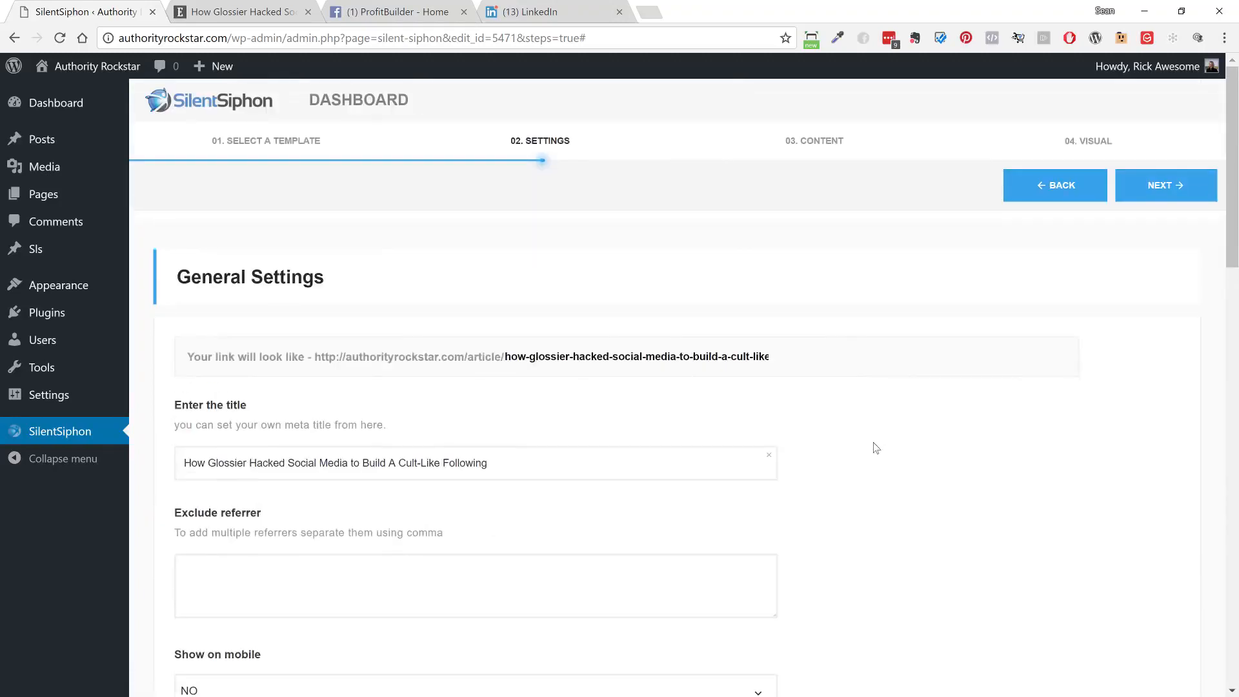
left_click(1176, 188)
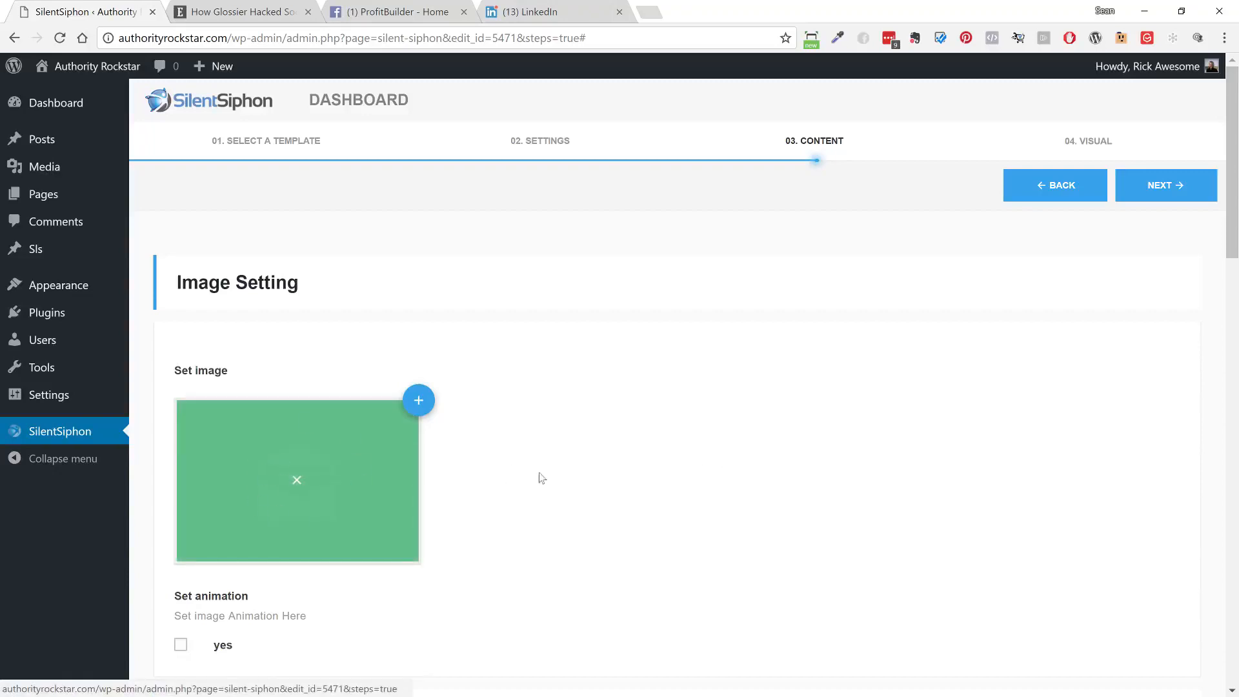
scroll(568, 476, "down", 10)
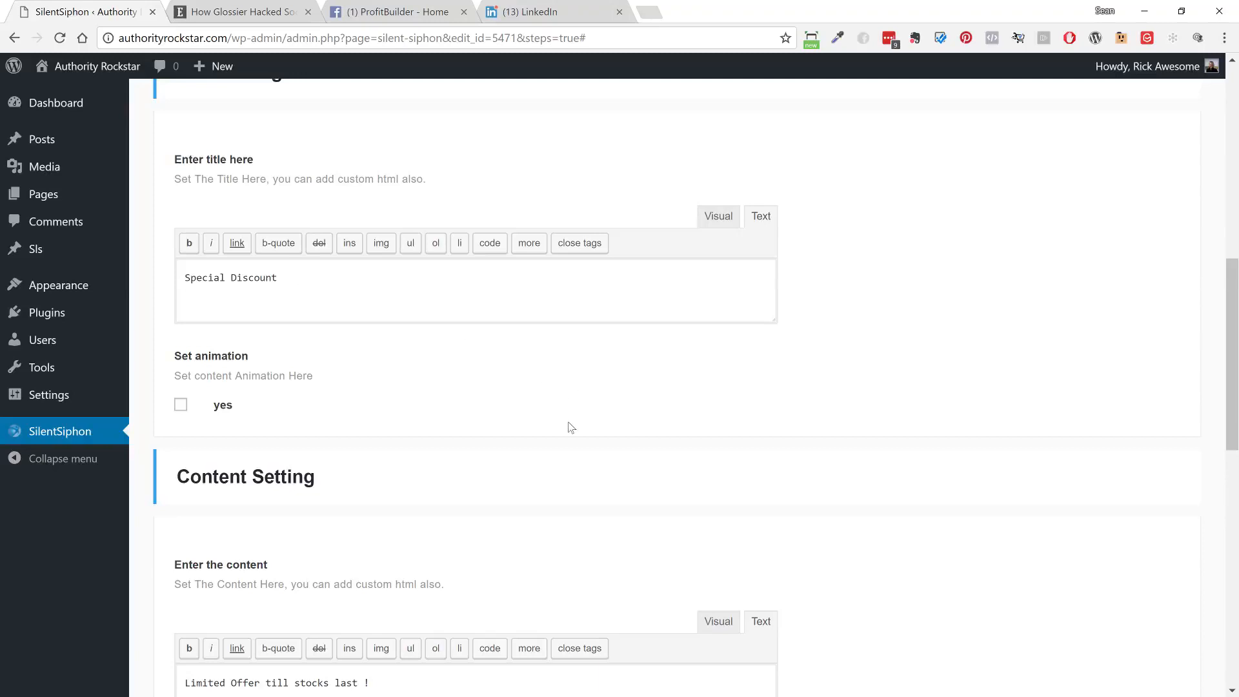
scroll(571, 427, "down", 12)
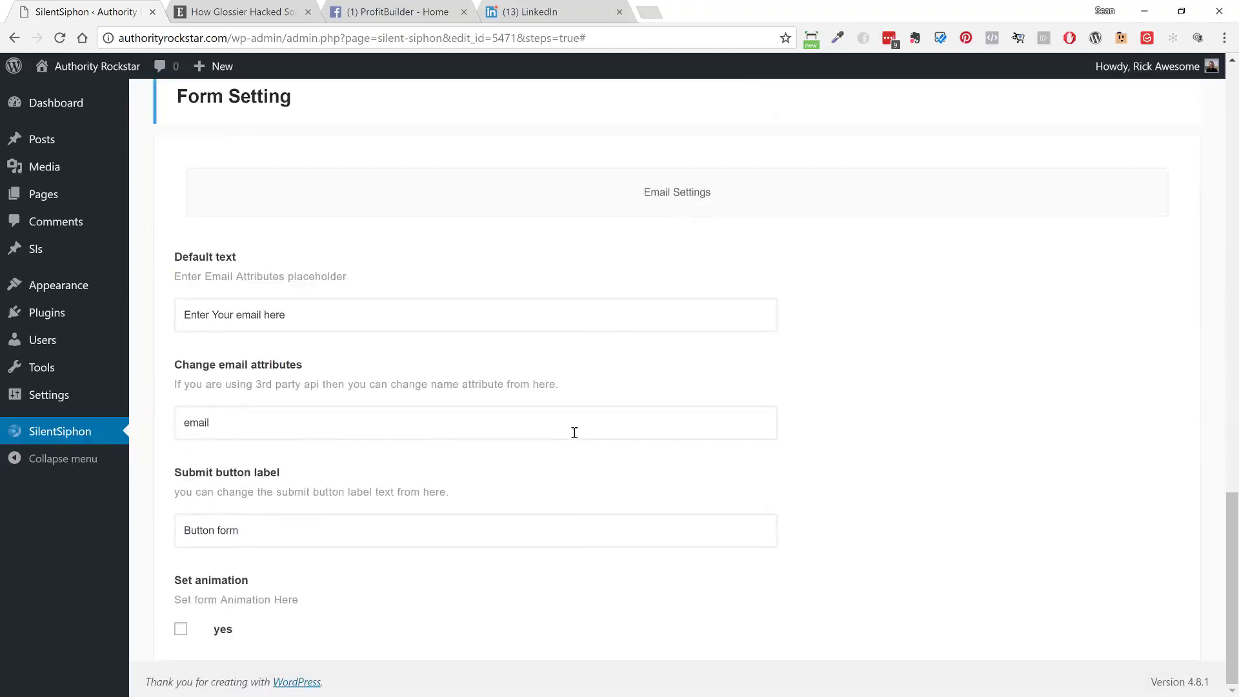
scroll(619, 429, "up", 20)
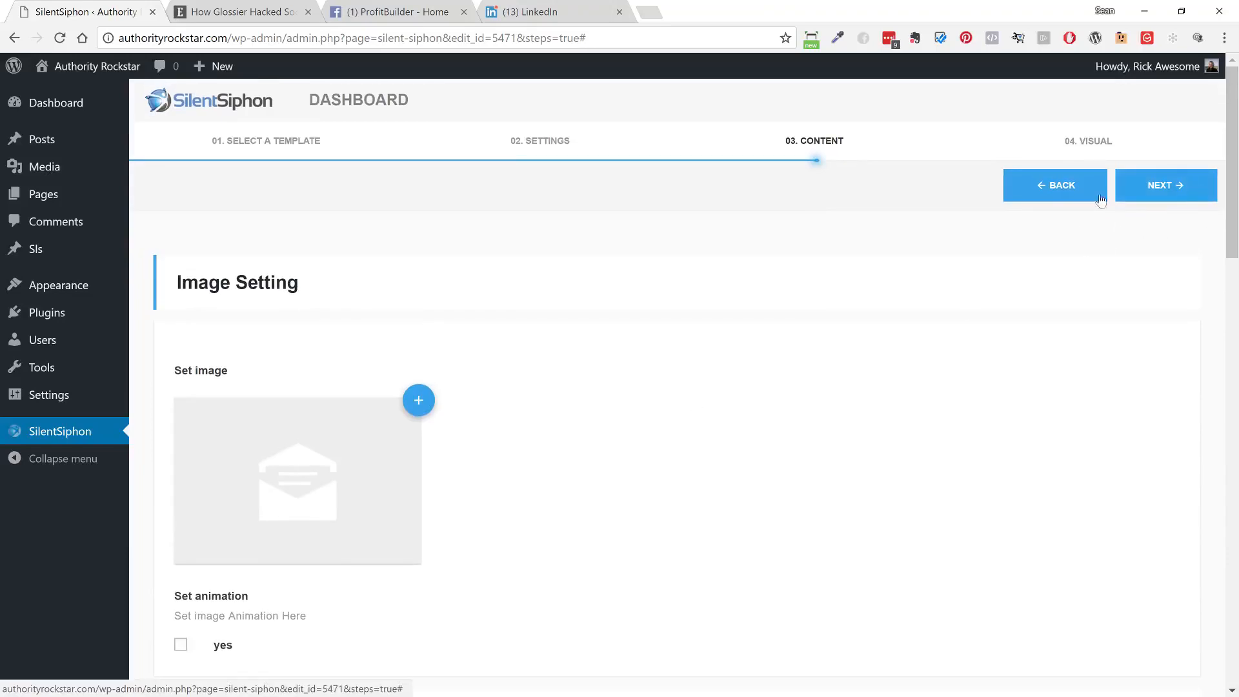
Advance to the Visual stage, review the popup background styling options and publish the link.
left_click(1195, 190)
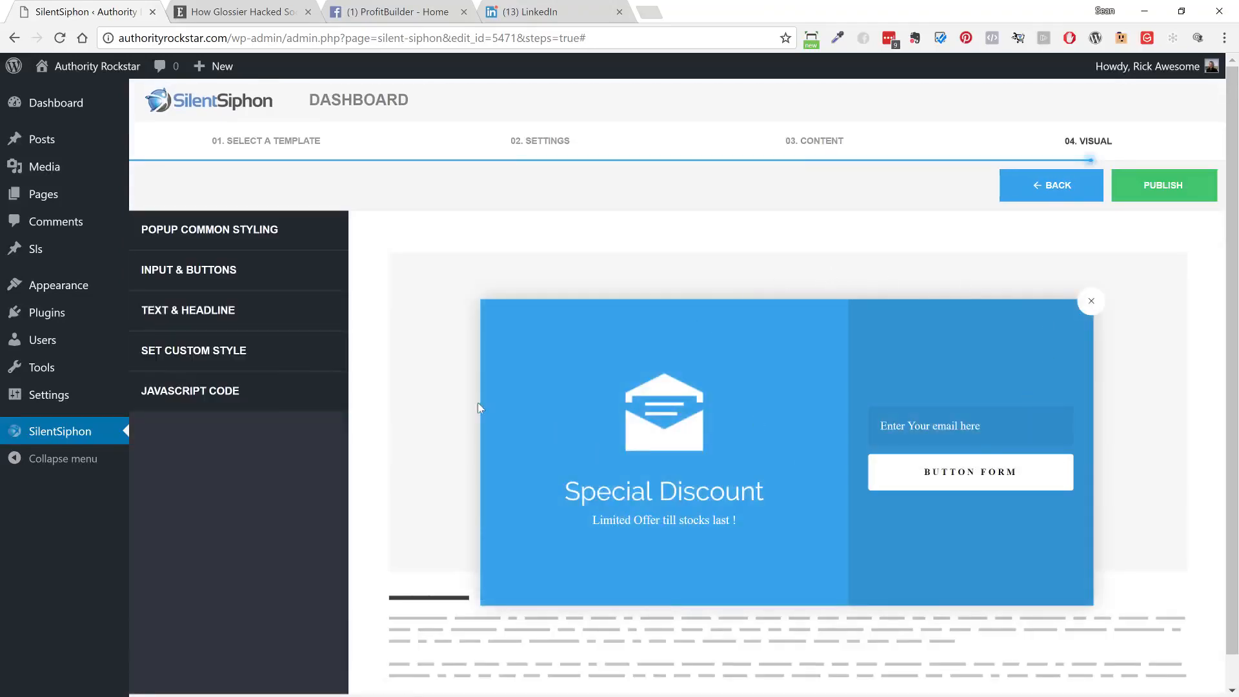
left_click(231, 223)
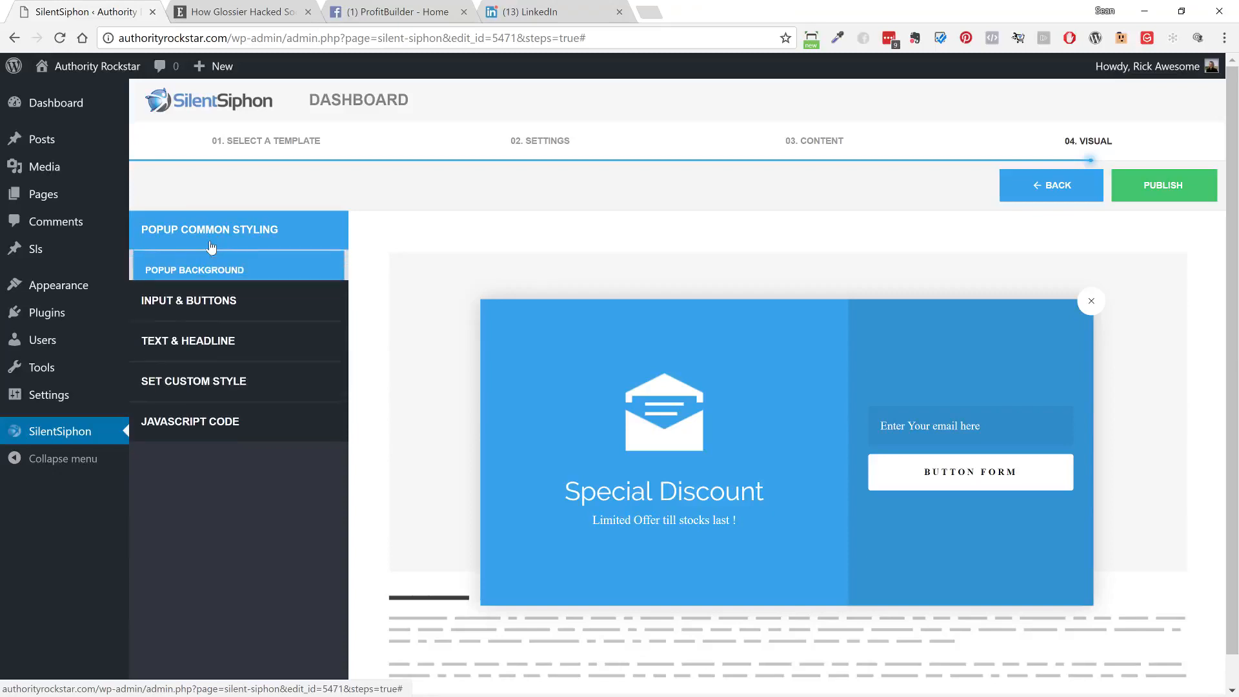
left_click(186, 274)
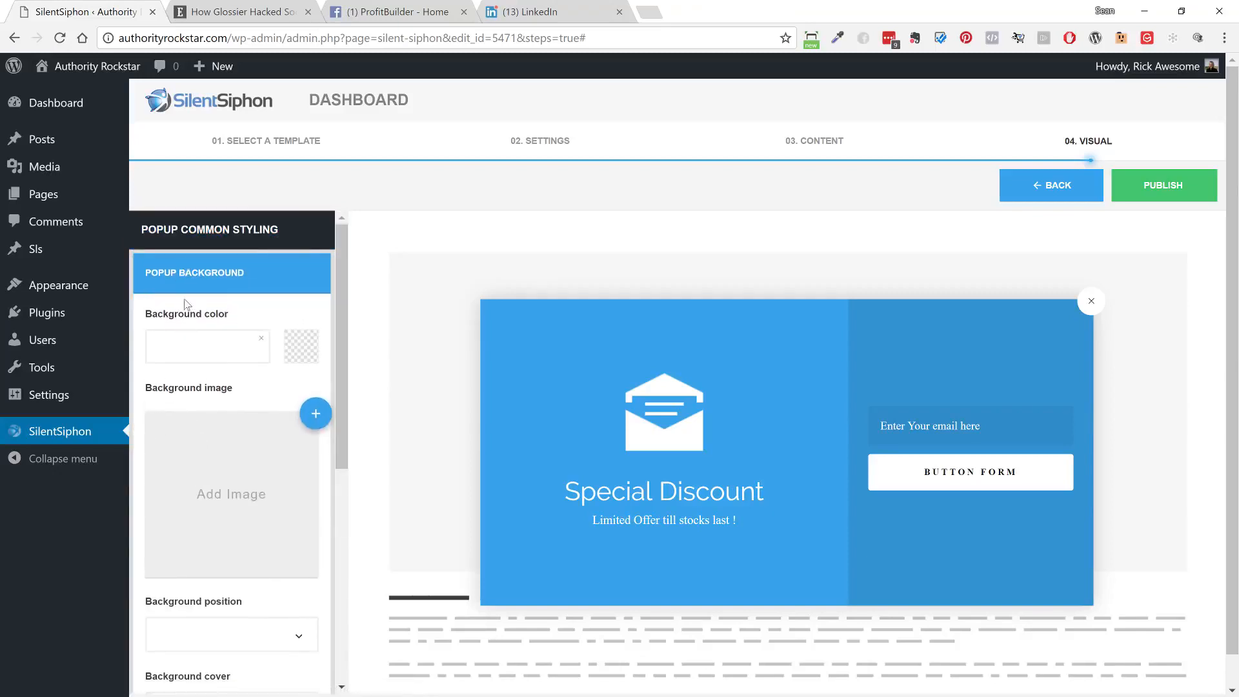
scroll(201, 451, "down", 8)
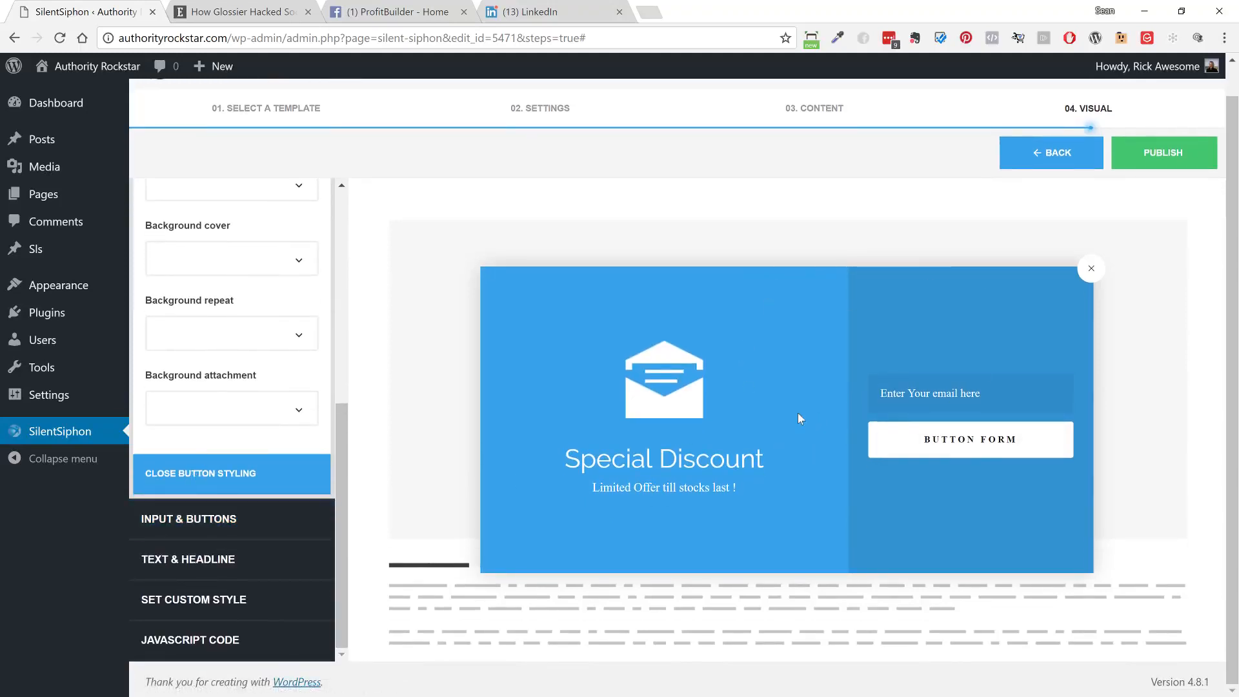
left_click(1194, 153)
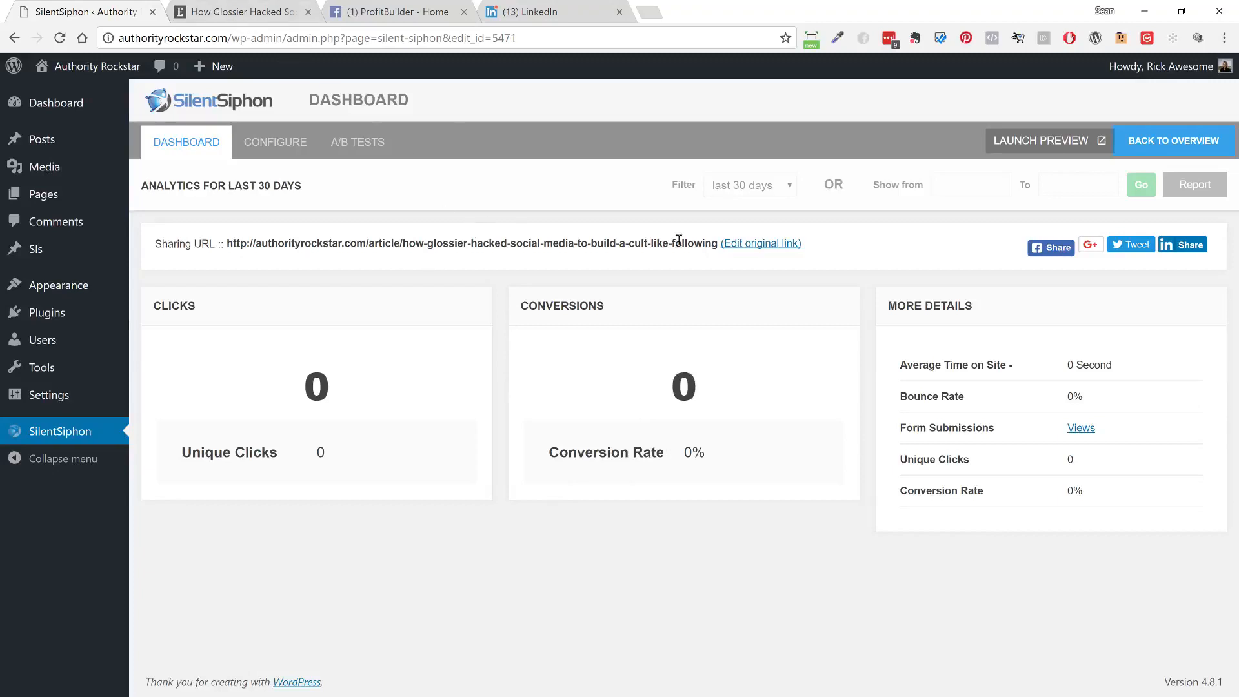
Copy the link's sharing URL and paste it into a new post on the ProfitBuilder Facebook page.
left_click_drag(717, 243, 222, 246)
key("ctrl+c")
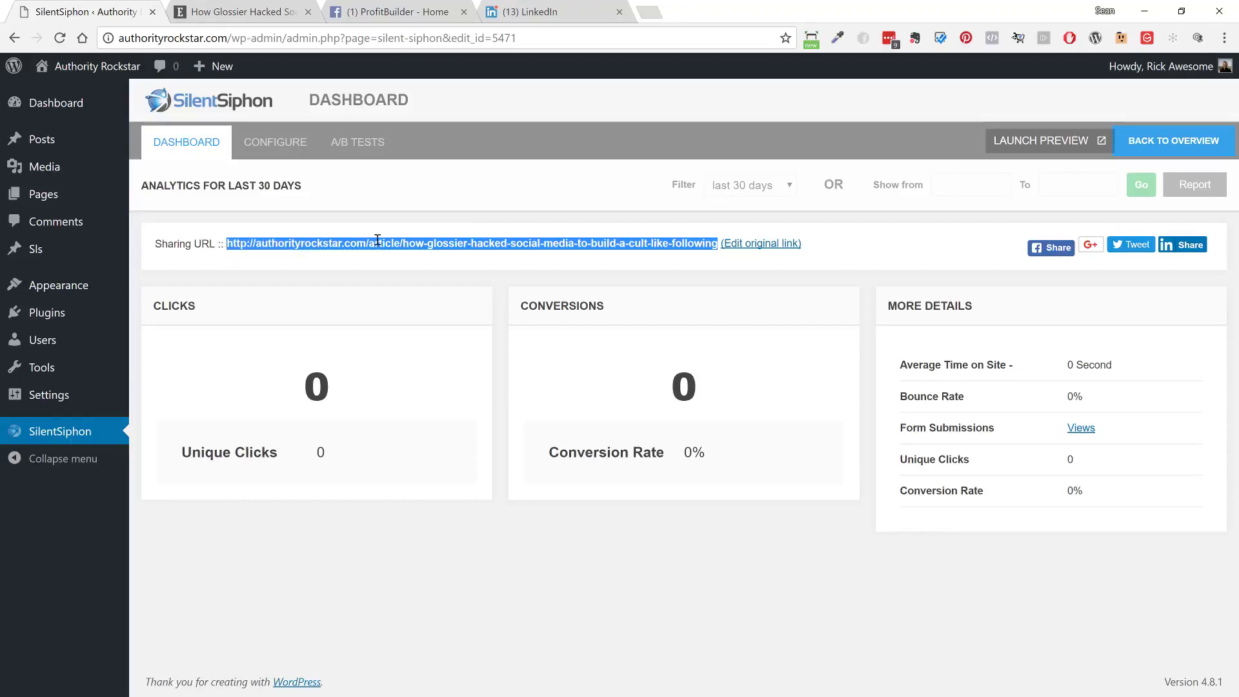
left_click(364, 14)
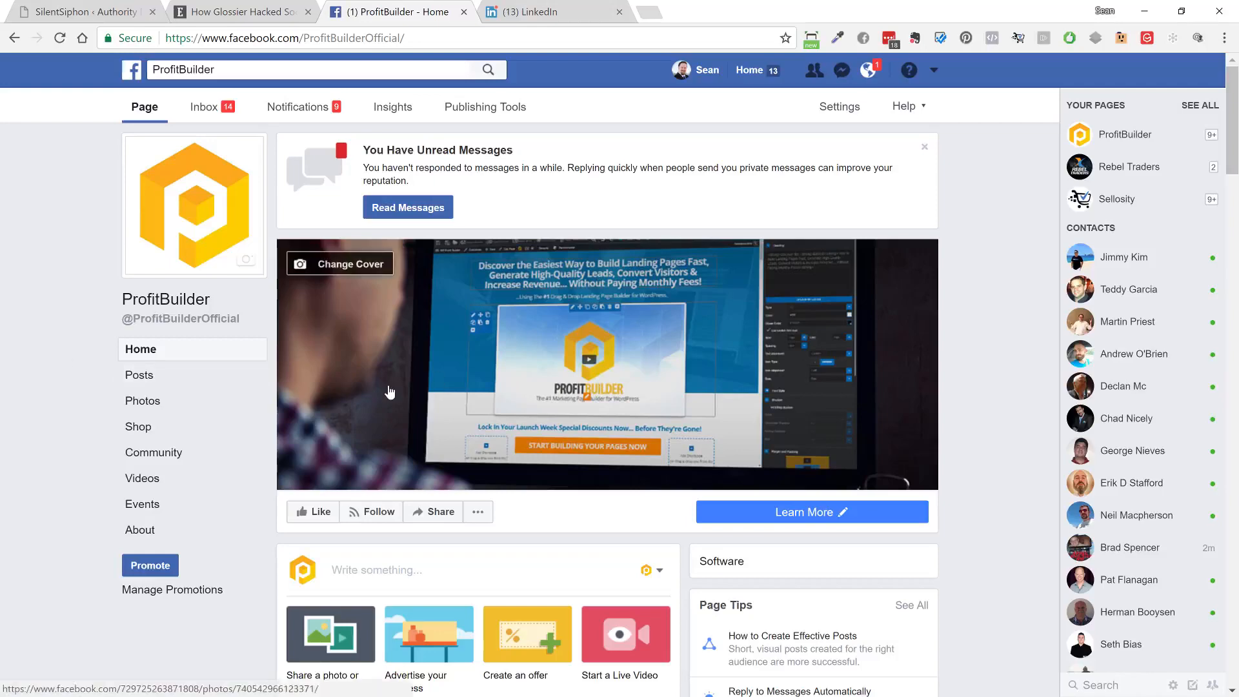
scroll(387, 387, "down", 6)
scroll(335, 303, "up", 3)
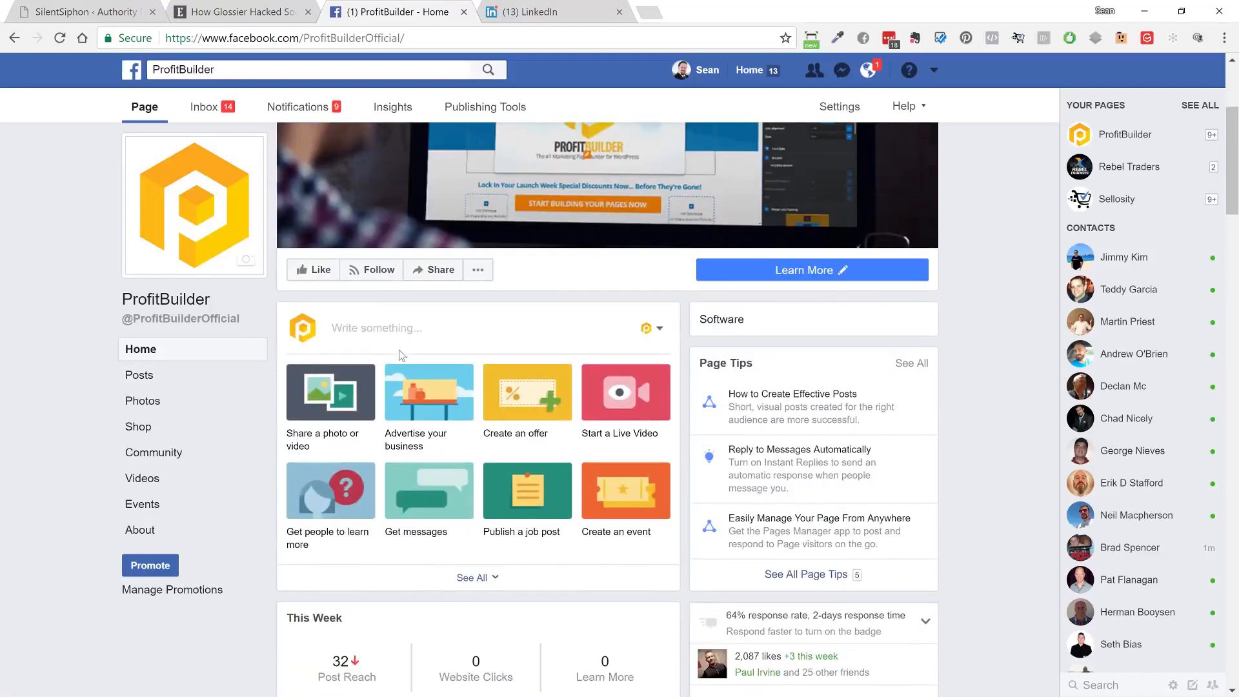
left_click(462, 331)
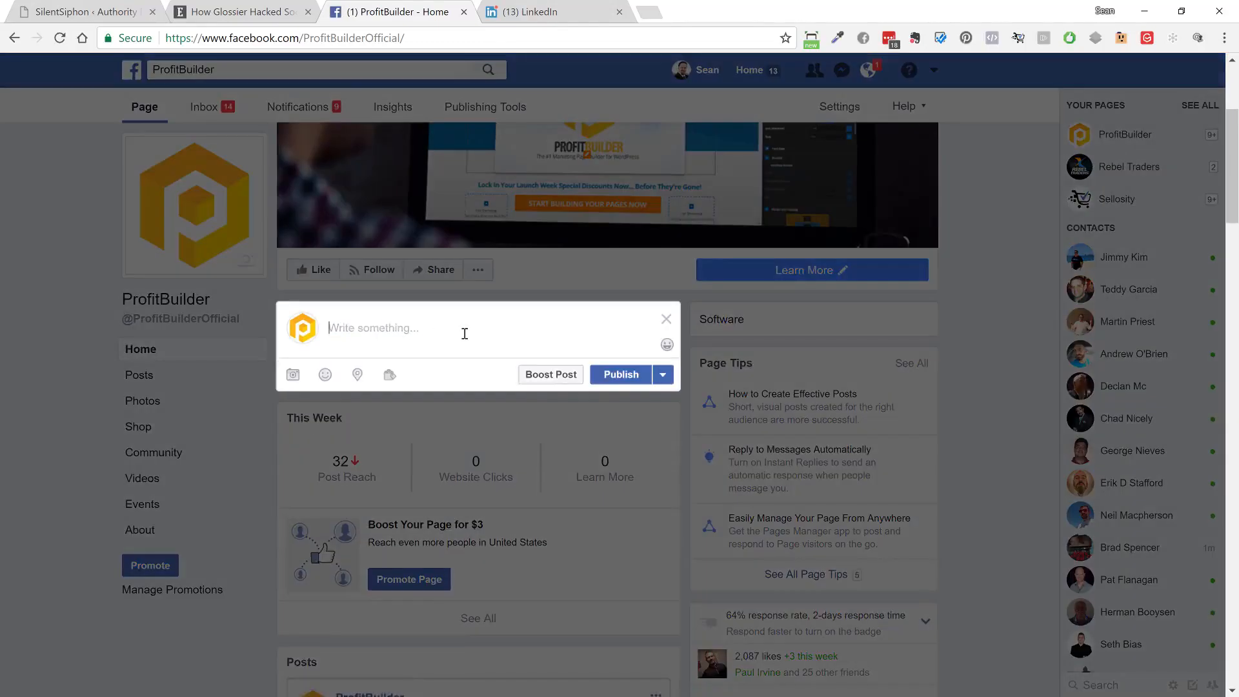
key("ctrl+v")
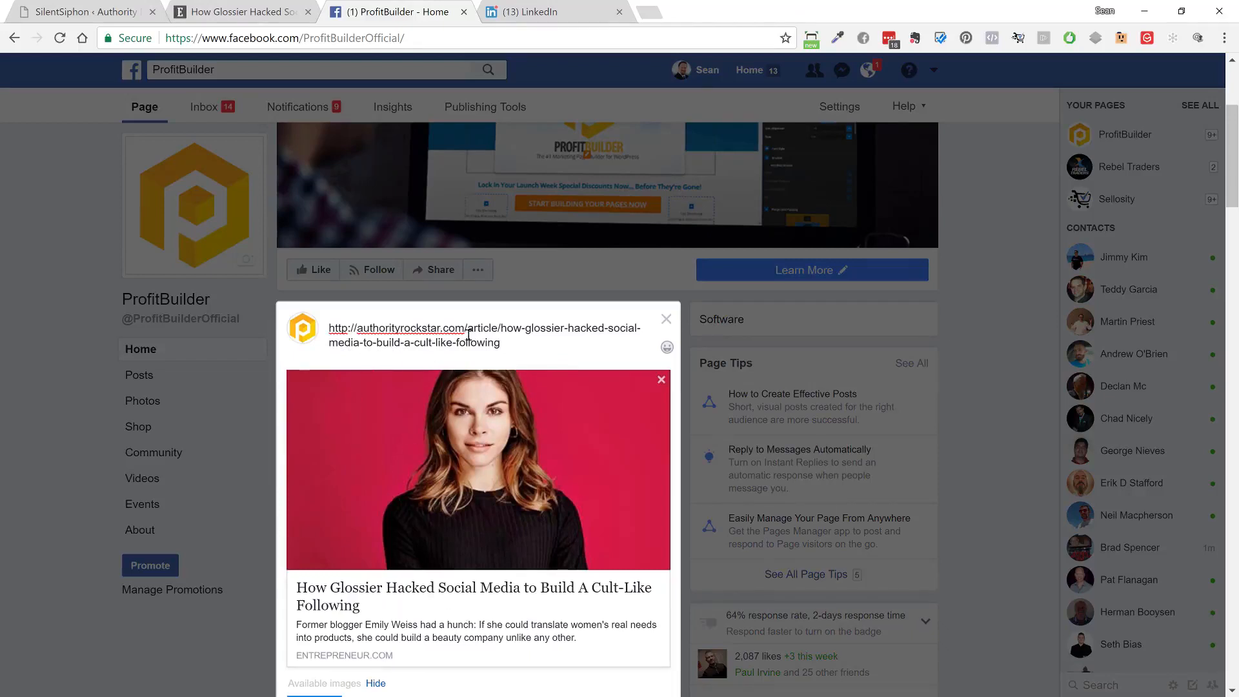
Replace the URL with "This is a great article if you want to create a cult like following in your business... Check it out!" and publish the post.
left_click_drag(514, 343, 325, 327)
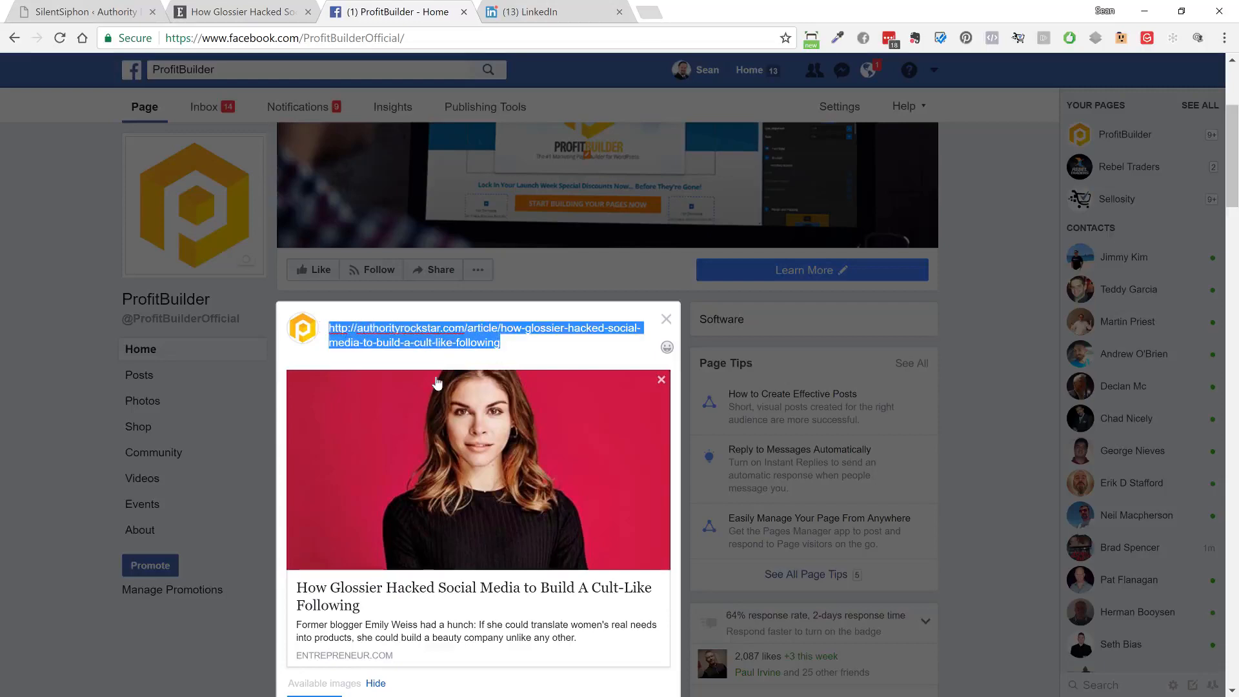
type("This is a")
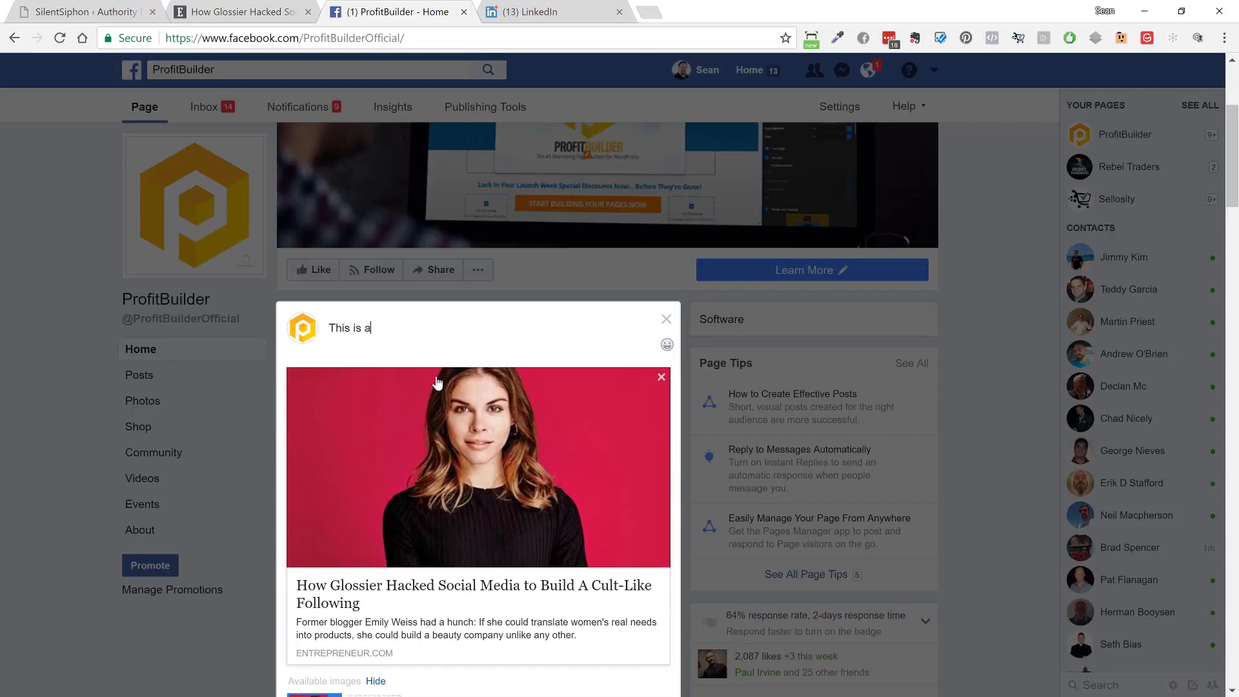
type(" great article if you want to boos")
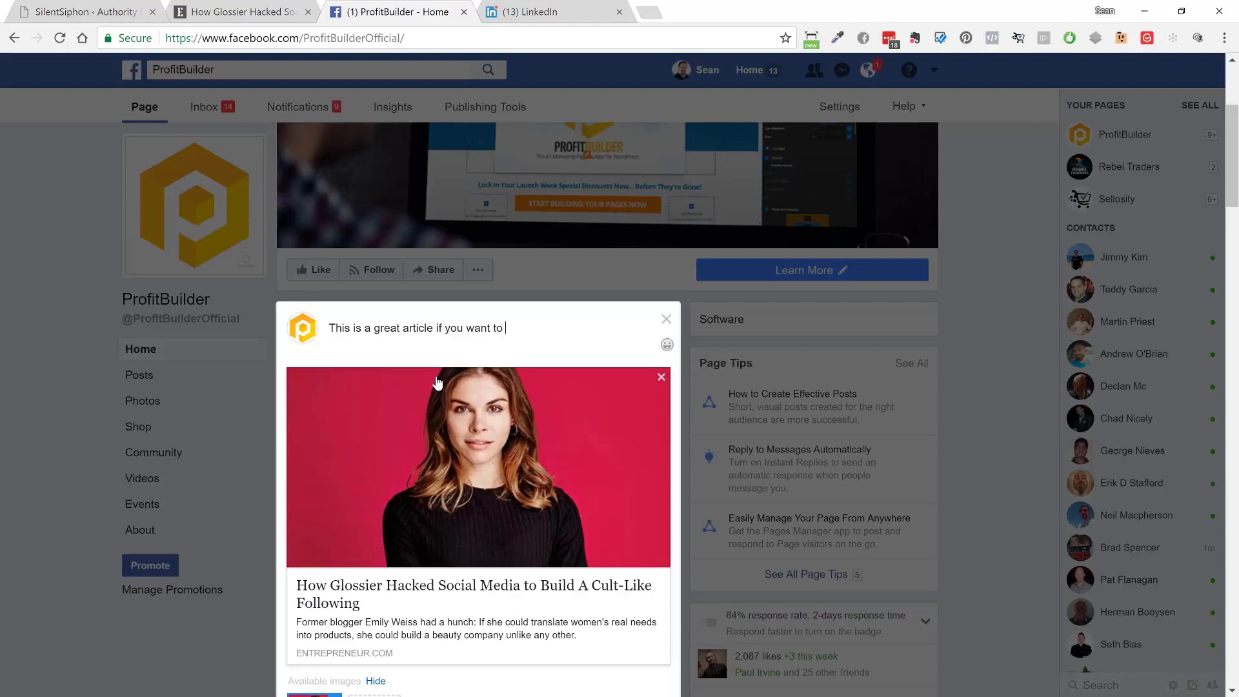
key("BackSpace")
key("BackSpace")
key("BackSpace")
key("BackSpace")
type("create a cult like following in your bud")
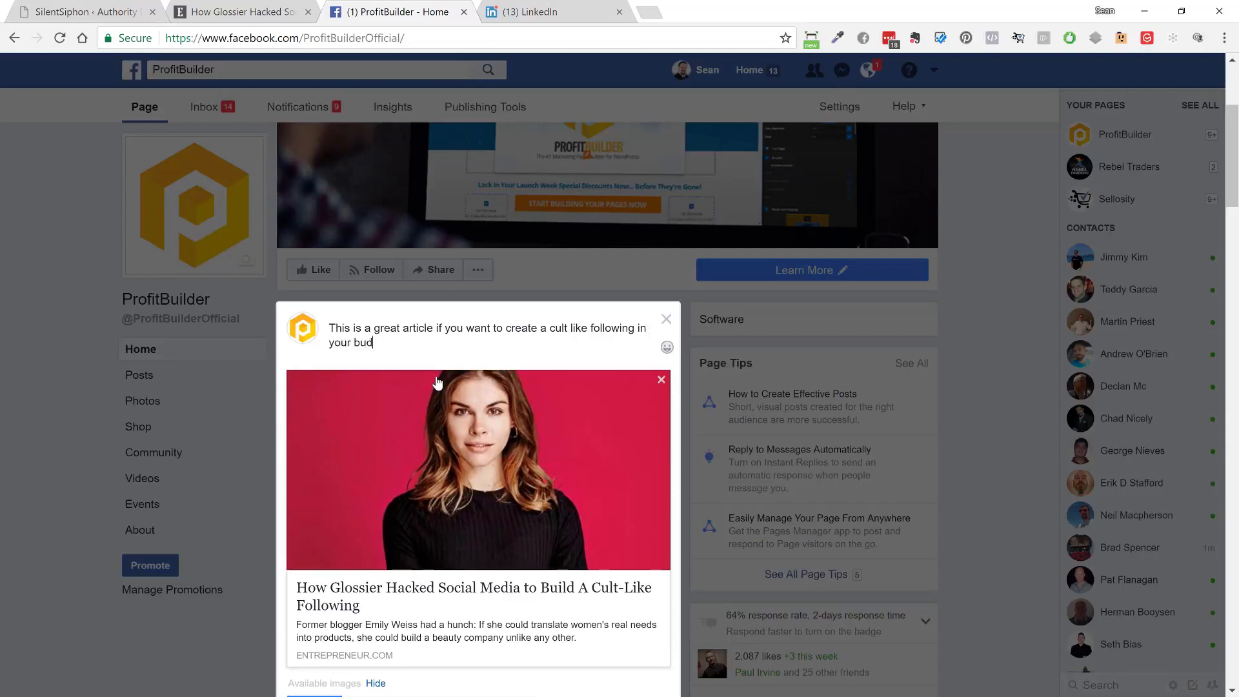
key("BackSpace")
type("siness... Check it out!")
scroll(503, 386, "down", 1)
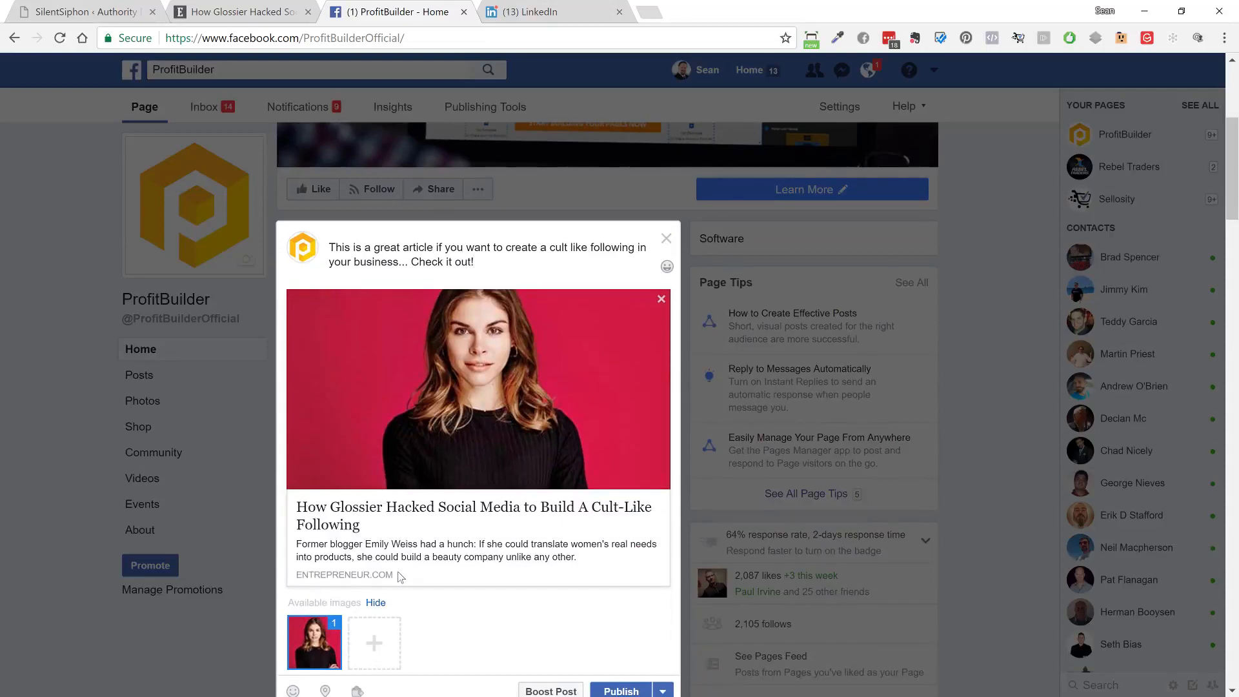
left_click(618, 691)
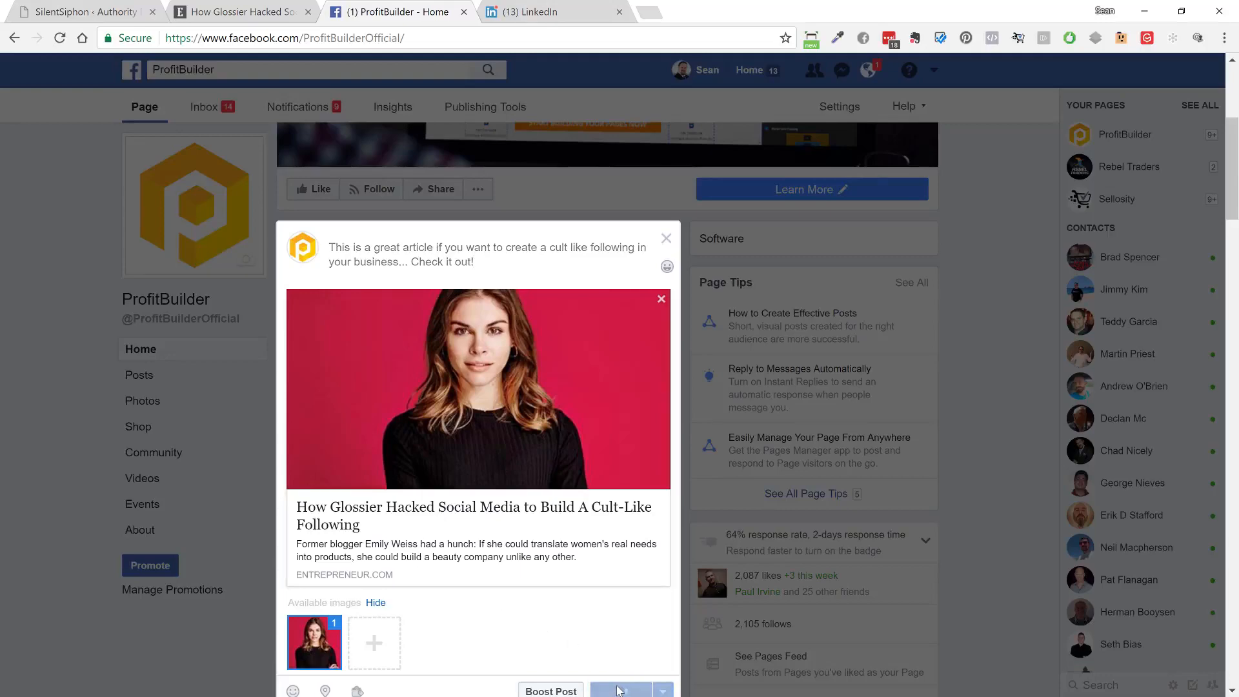
Check the published post's article link in a separate browser tab, examining the opt-in popup and web address, and close that tab.
scroll(500, 490, "down", 6)
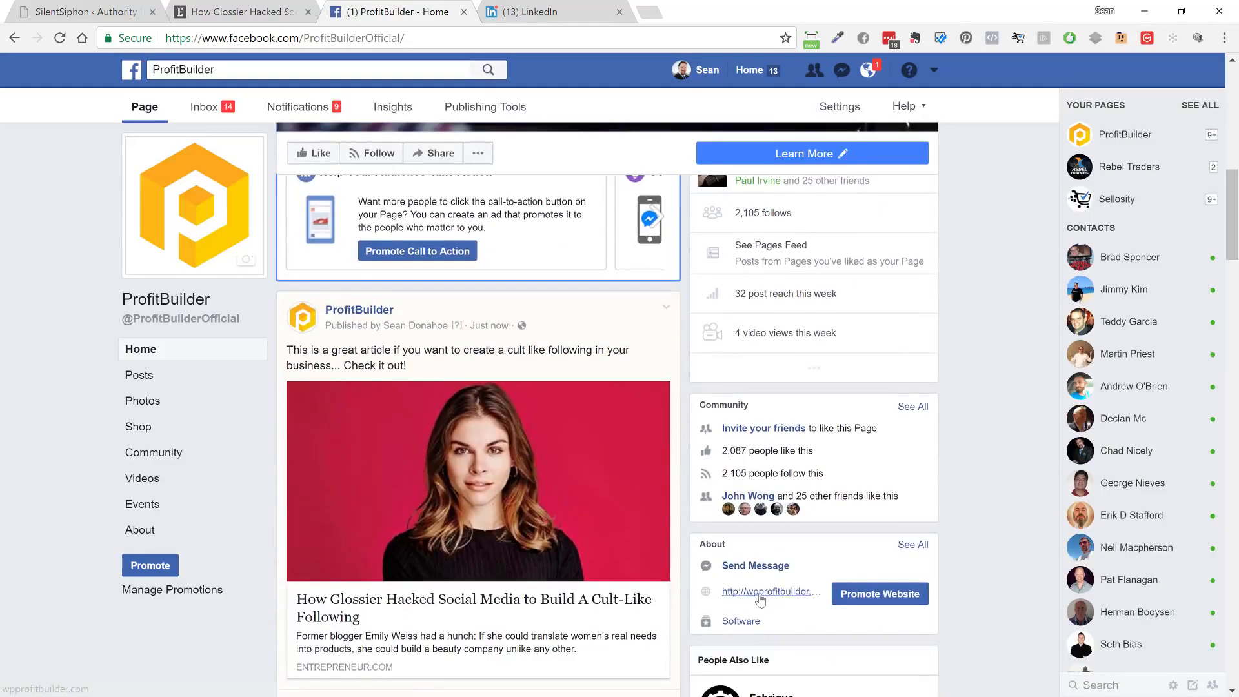
right_click(500, 491)
left_click(536, 499)
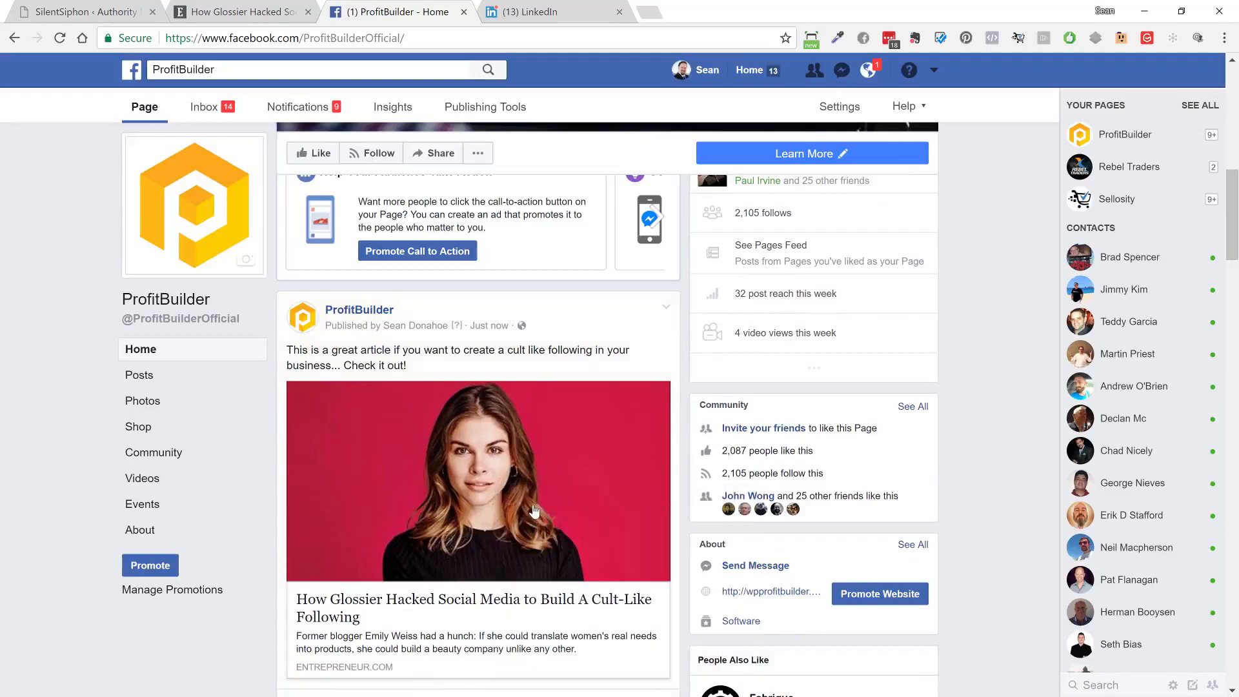
scroll(500, 491, "down", 1)
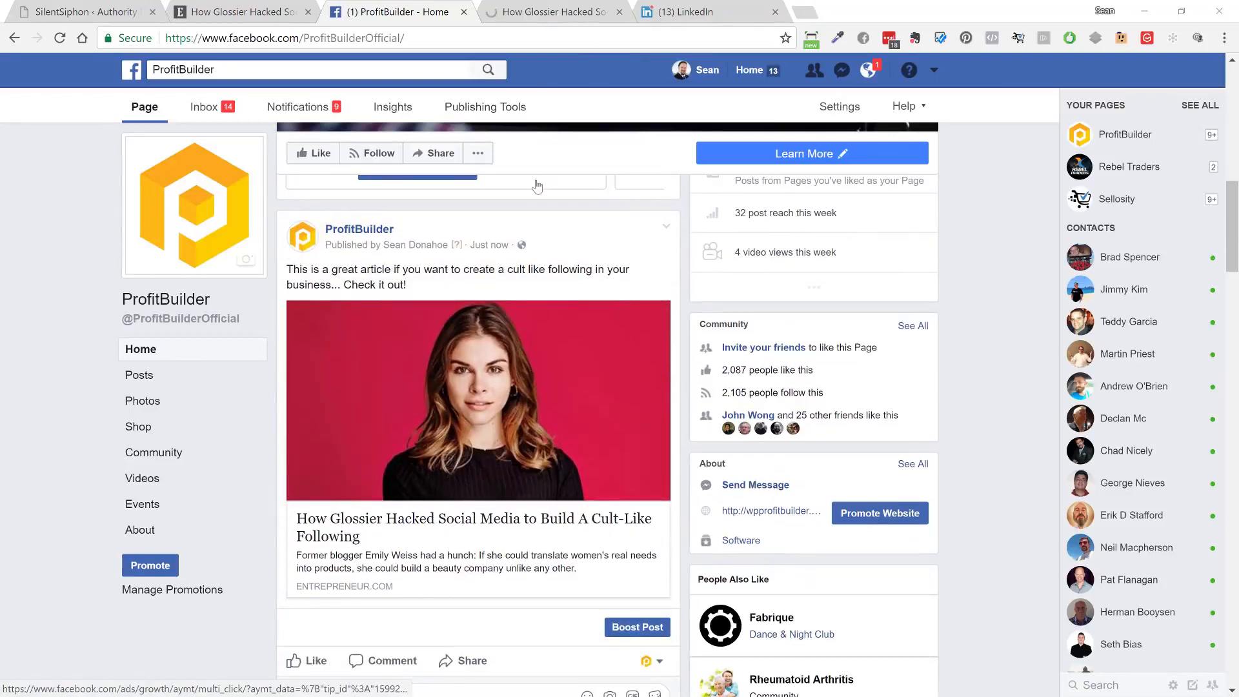
left_click(534, 21)
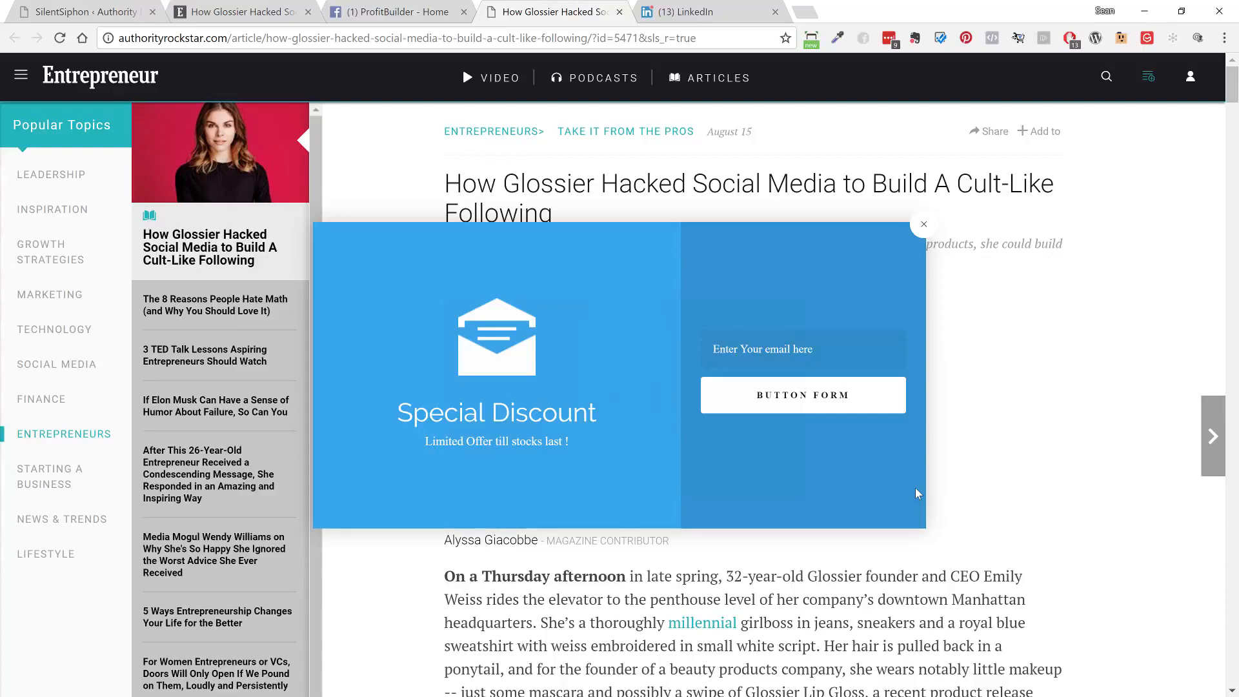
left_click(373, 39)
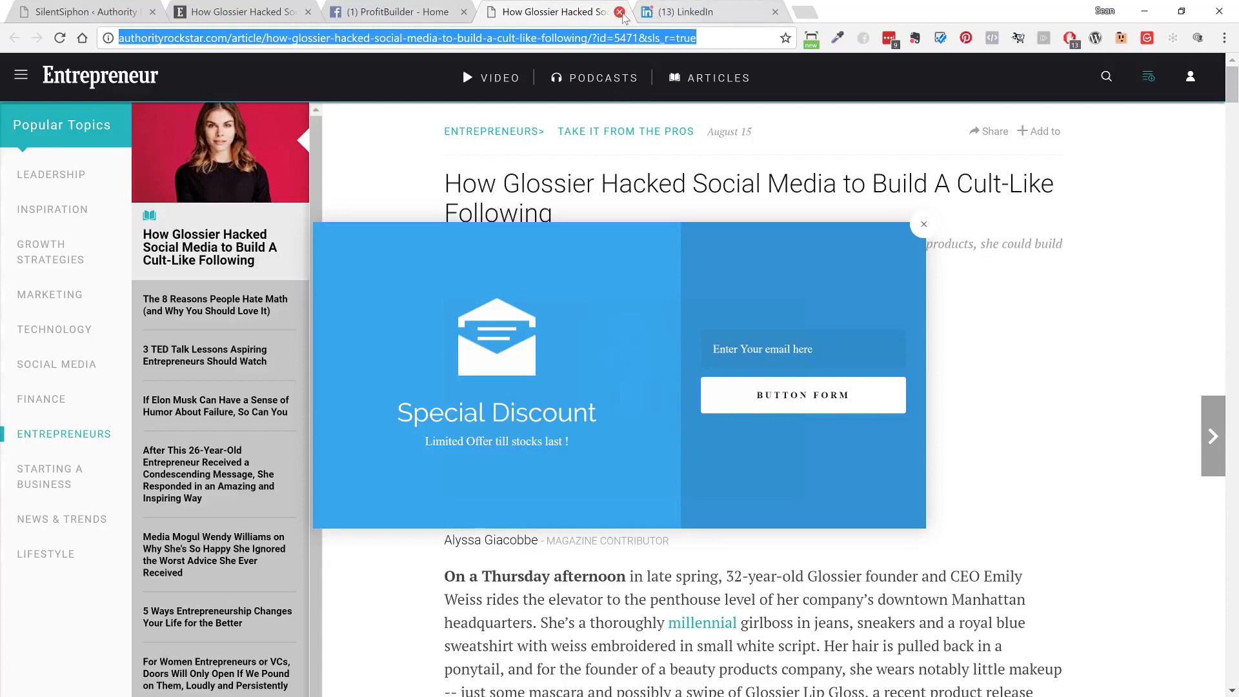
left_click(619, 12)
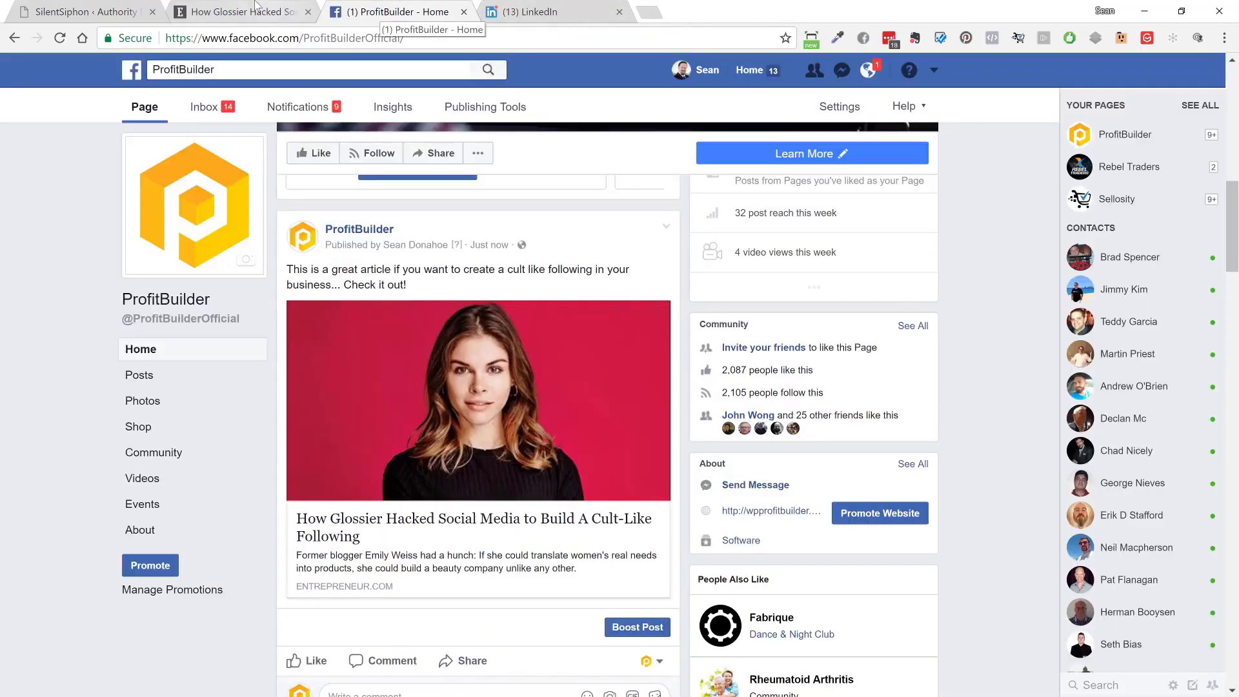
Copy the URL of the Entrepreneur article "If Elon Musk Can Have a Sense of Humor About Failure, So Can You" and return to SilentSiphon.
left_click(264, 11)
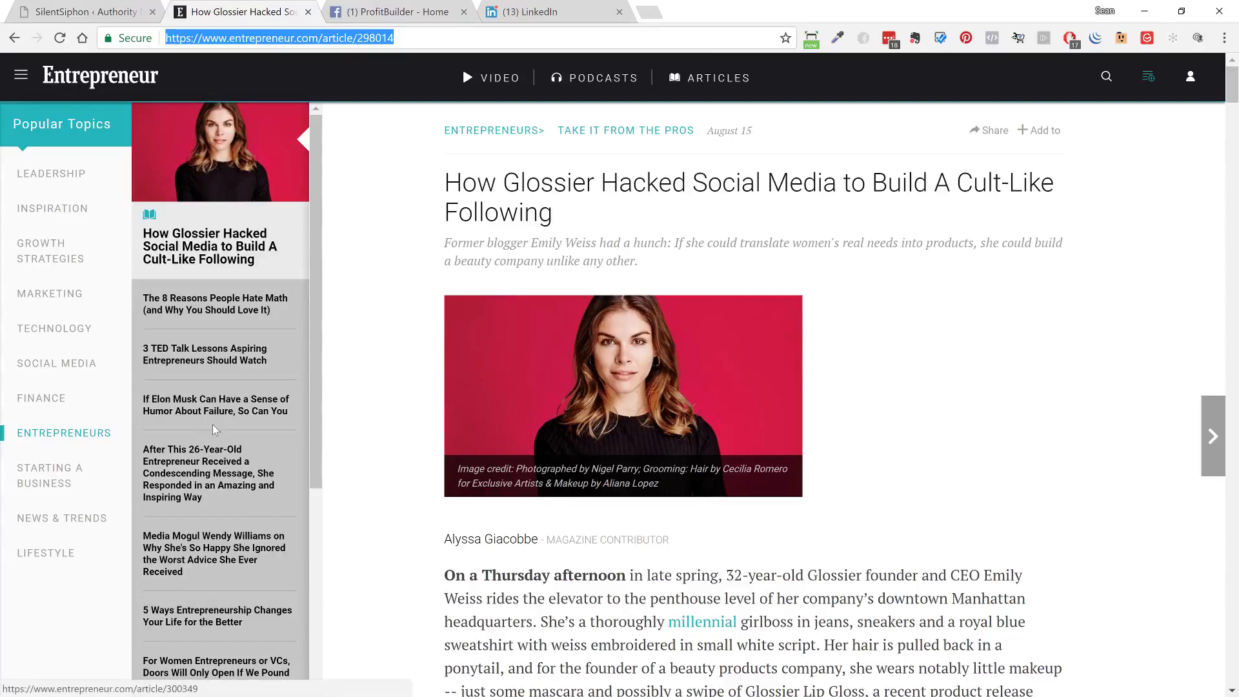
left_click(235, 403)
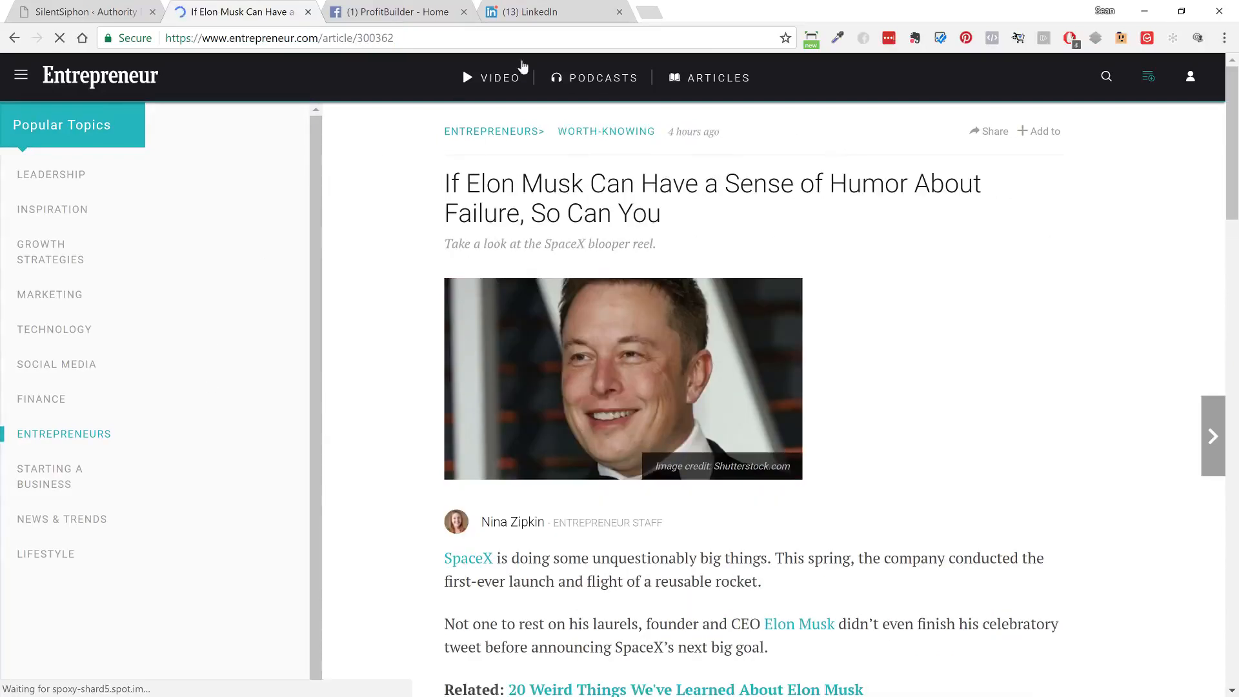
left_click(409, 39)
key("ctrl+c")
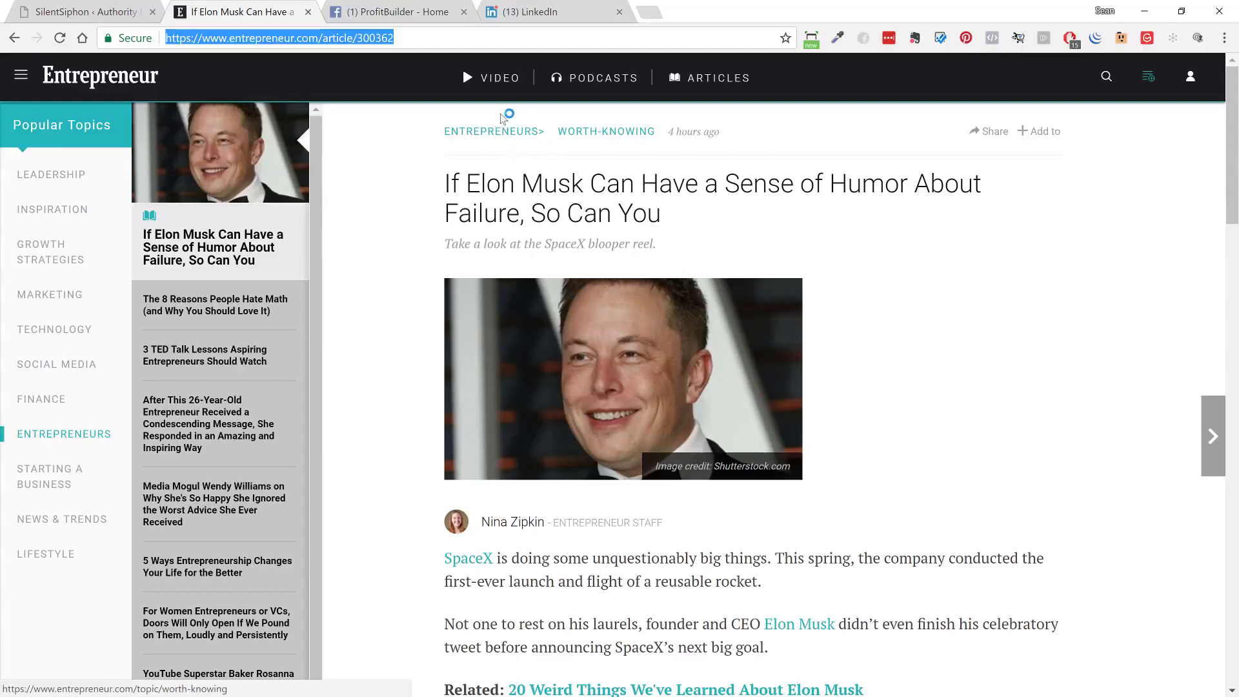
left_click(98, 19)
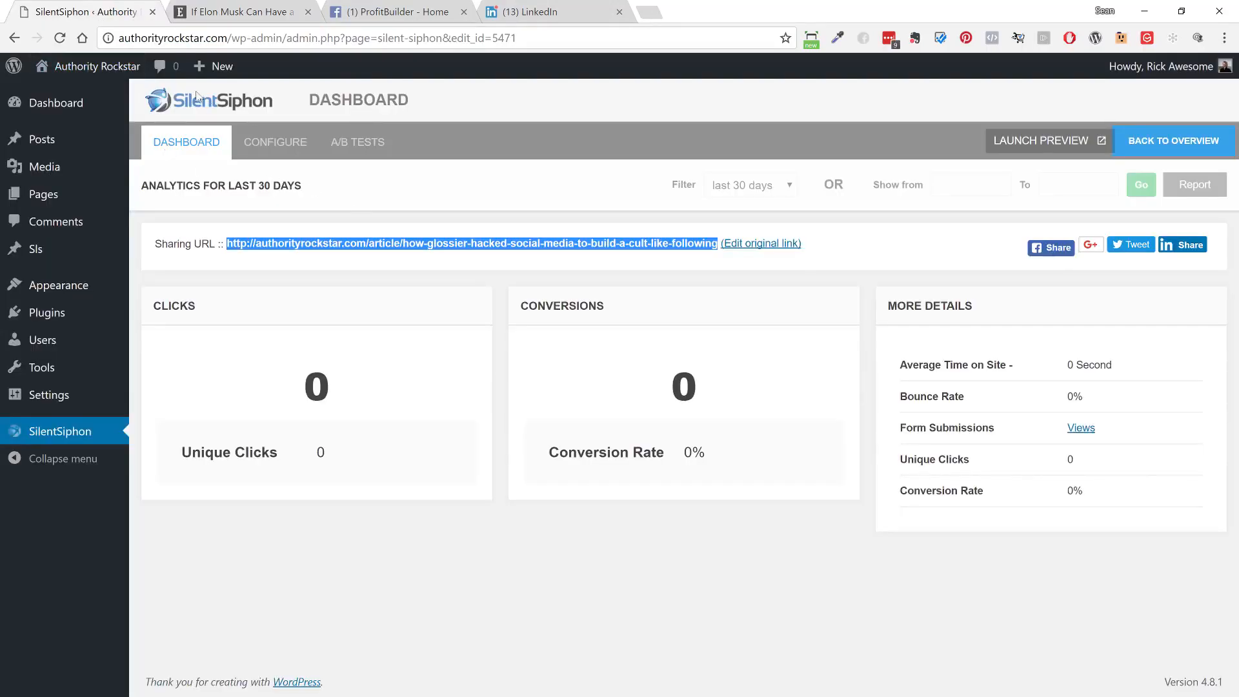
left_click(1166, 147)
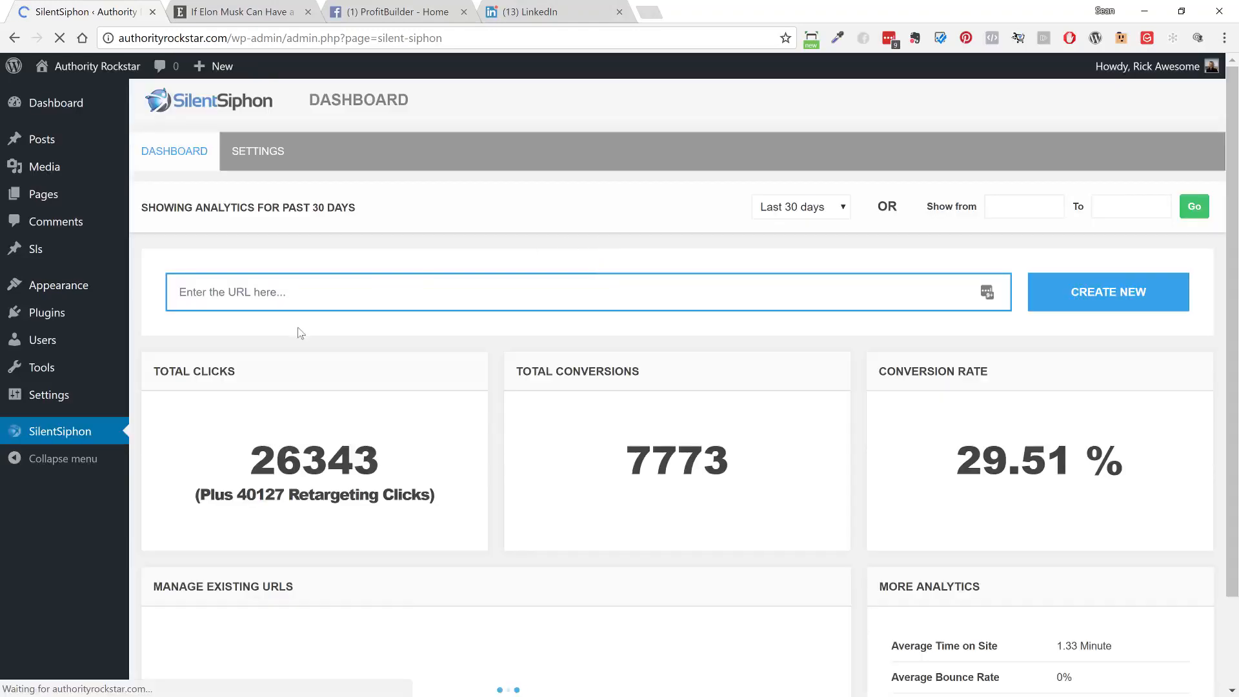
key("ctrl+v")
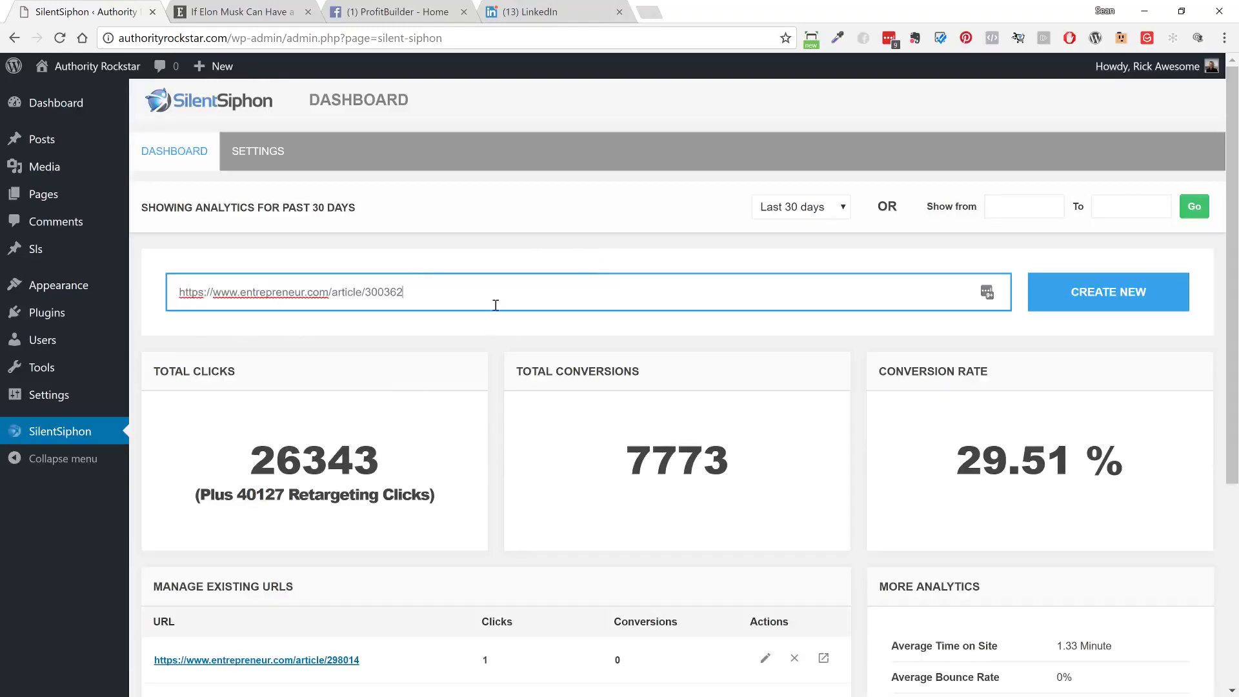
left_click(1101, 303)
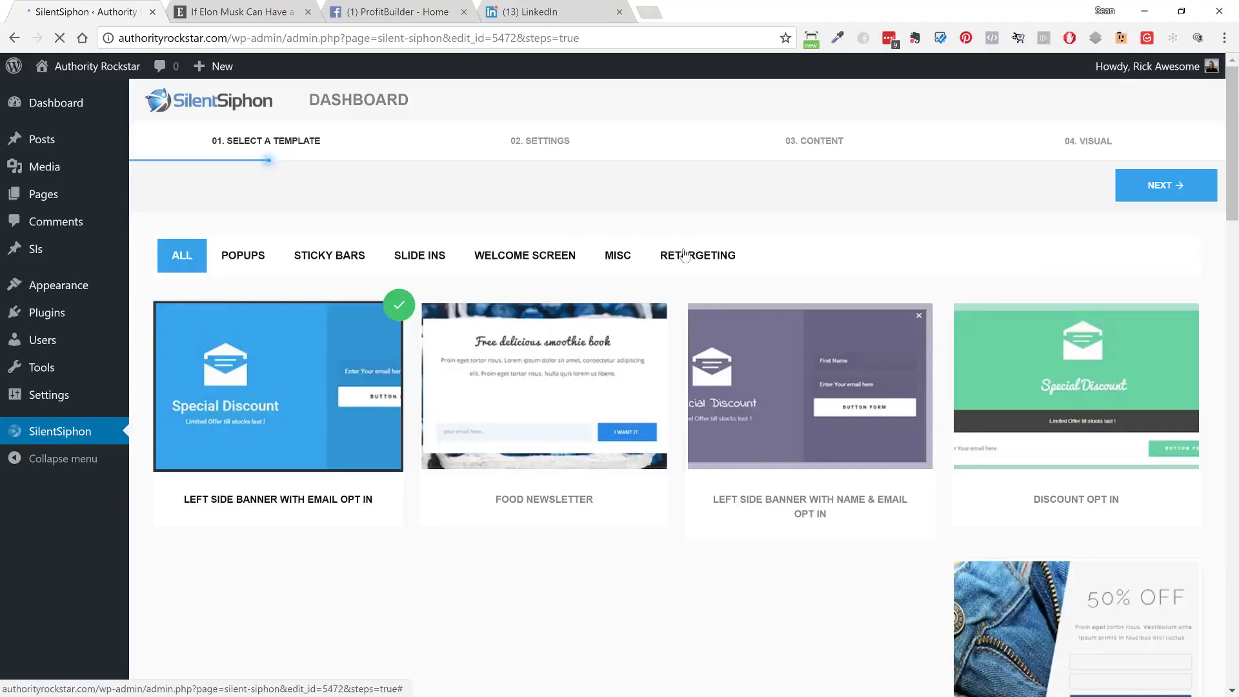
left_click(685, 256)
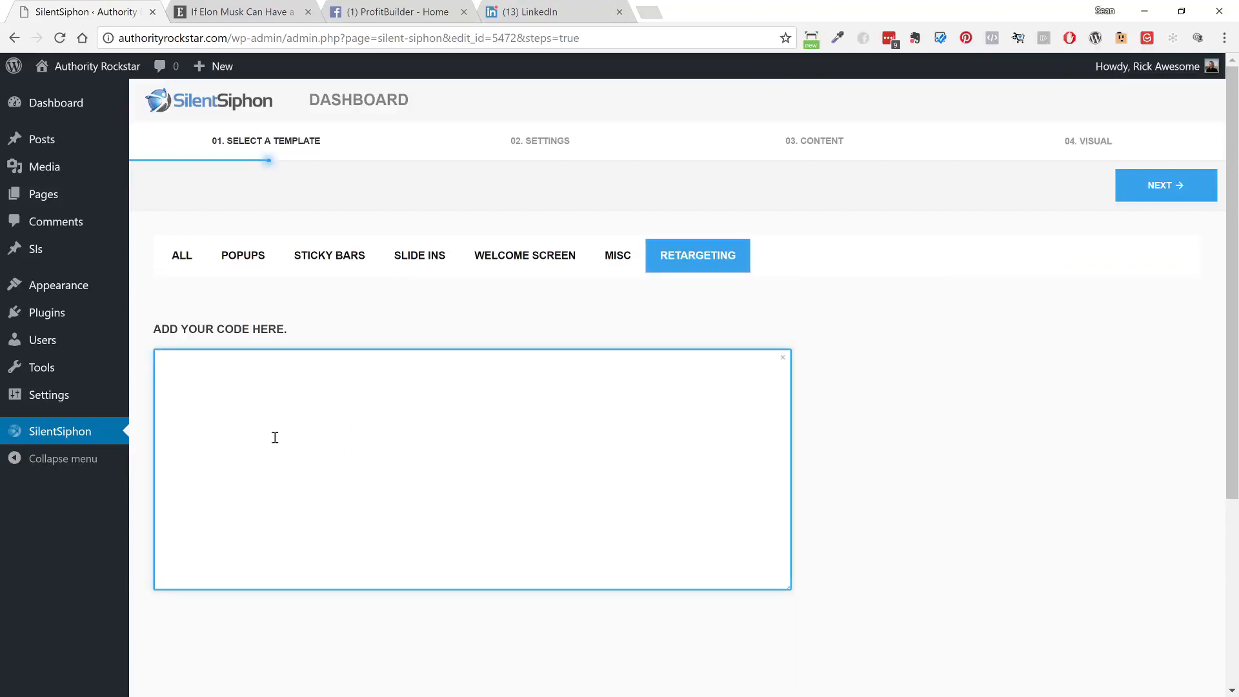
left_click(1157, 194)
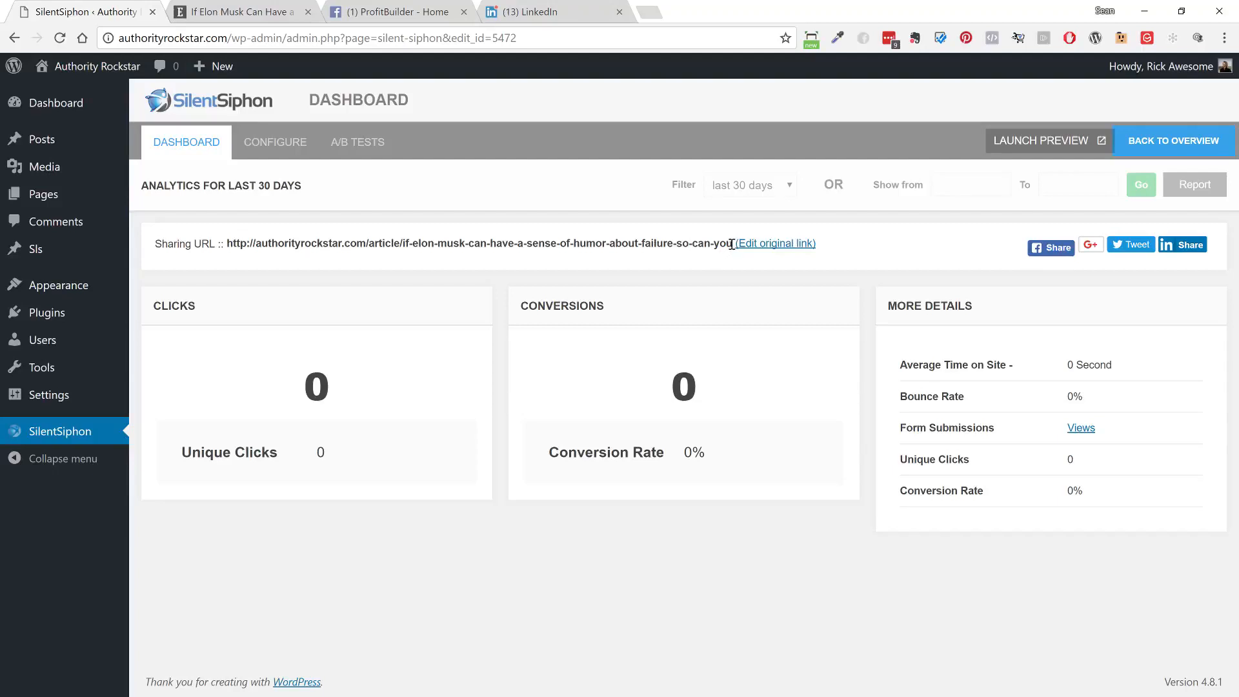
Copy the Elon Musk article link's sharing URL and paste it into a new post on the ProfitBuilder Facebook page.
left_click_drag(732, 245, 227, 247)
key("ctrl+c")
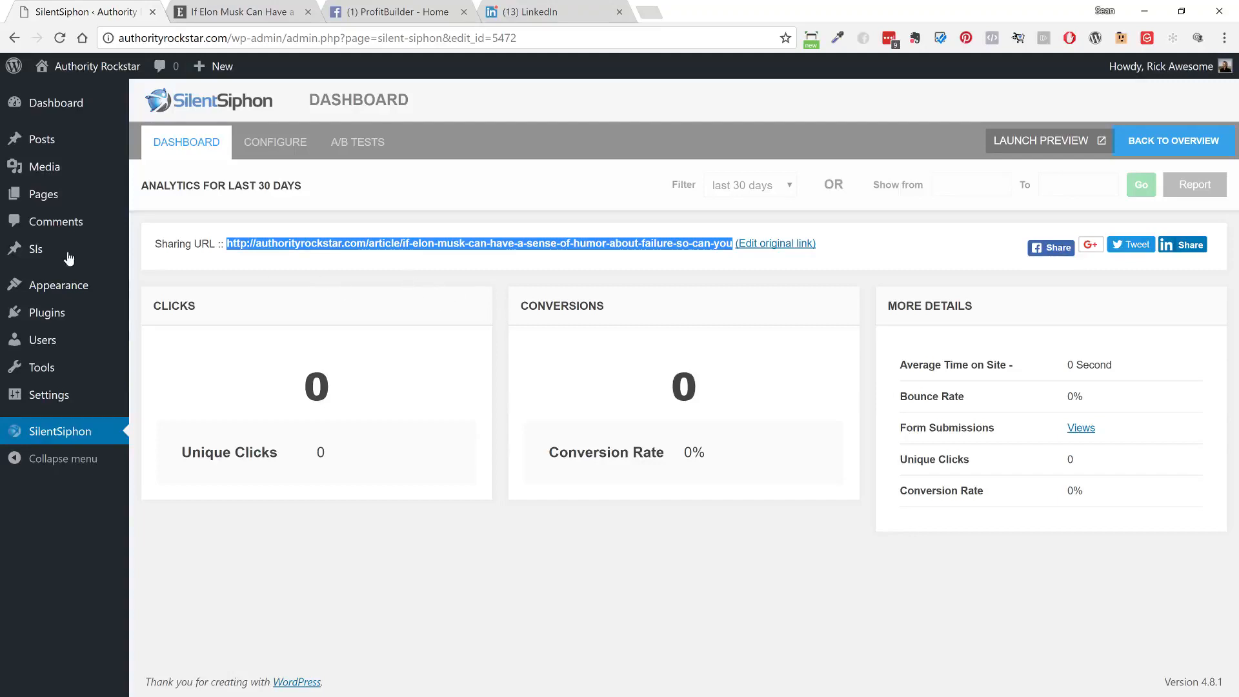
left_click(394, 11)
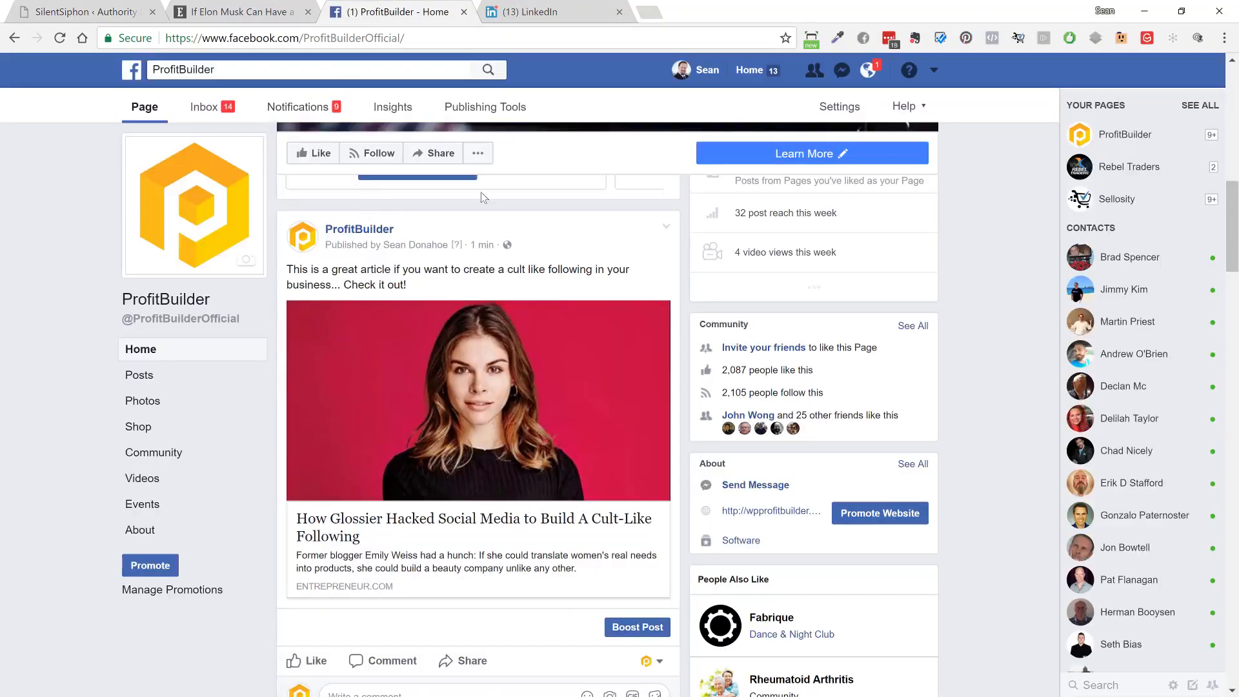
scroll(389, 273, "up", 1)
scroll(387, 273, "up", 5)
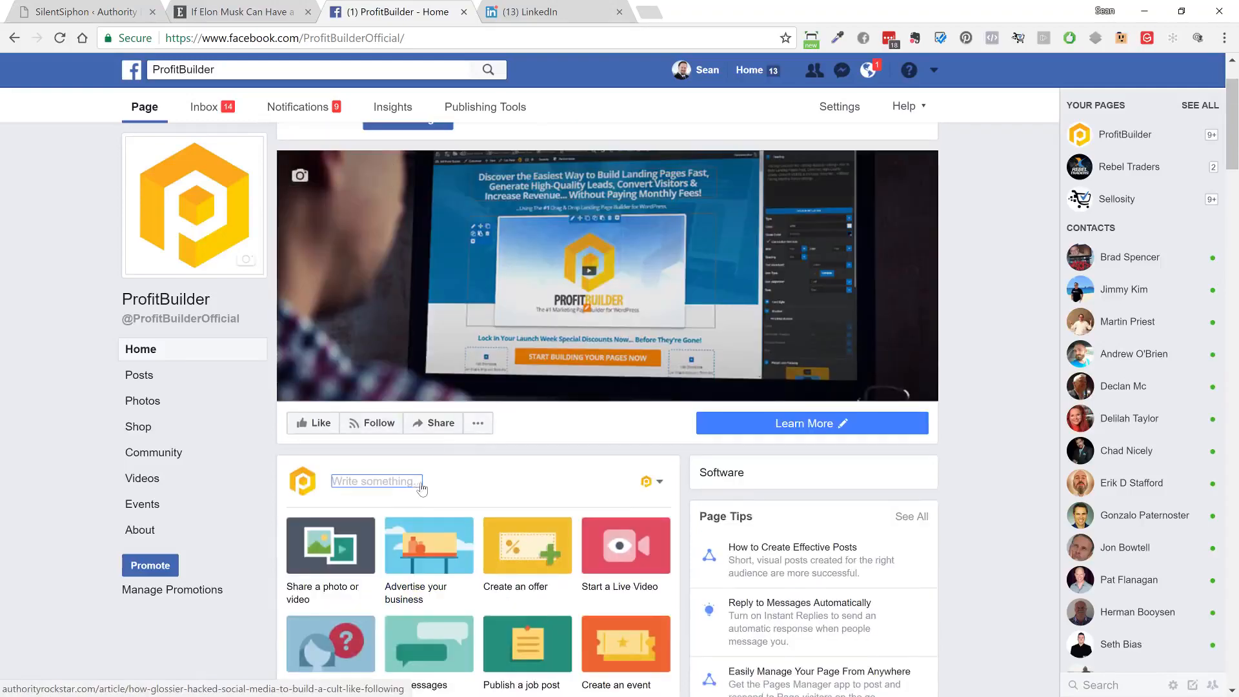
left_click(484, 483)
type("http://authorityhacker.com/if-elon-musk-can-have-a-sense-of-humor-about-failure-so-can-you/")
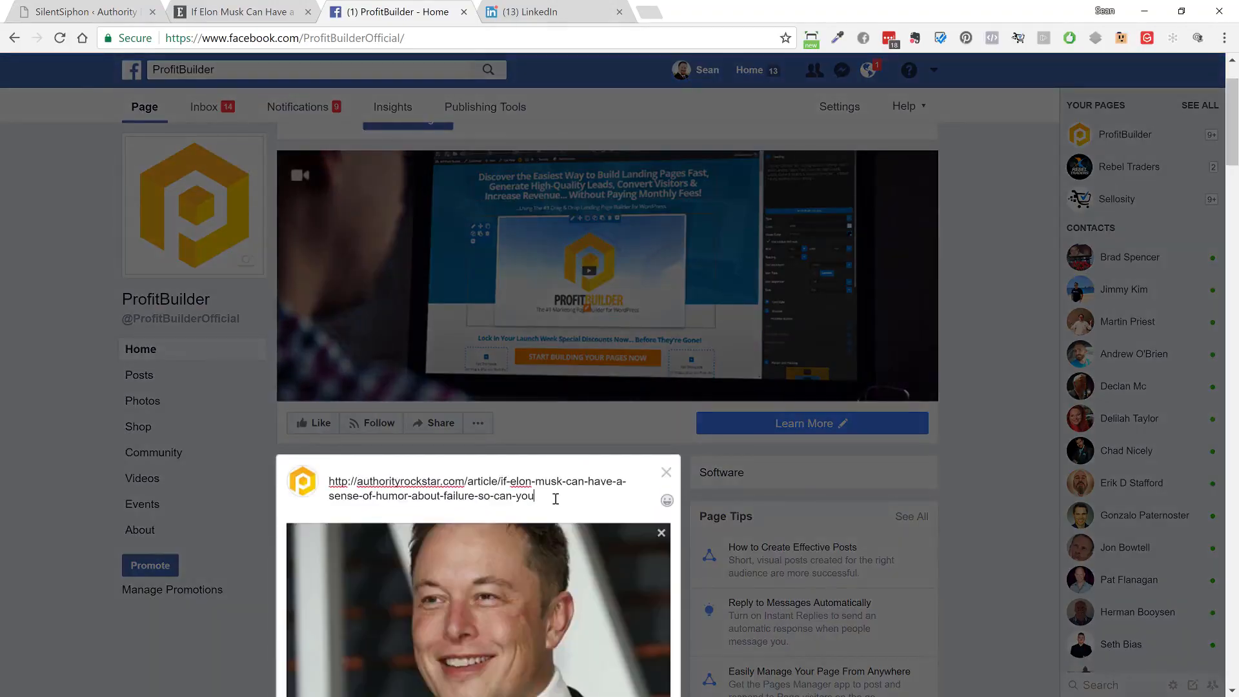
Replace the URL in the post with "Some interesting insights in to humor fails.." and publish it.
type("Some interesting insights")
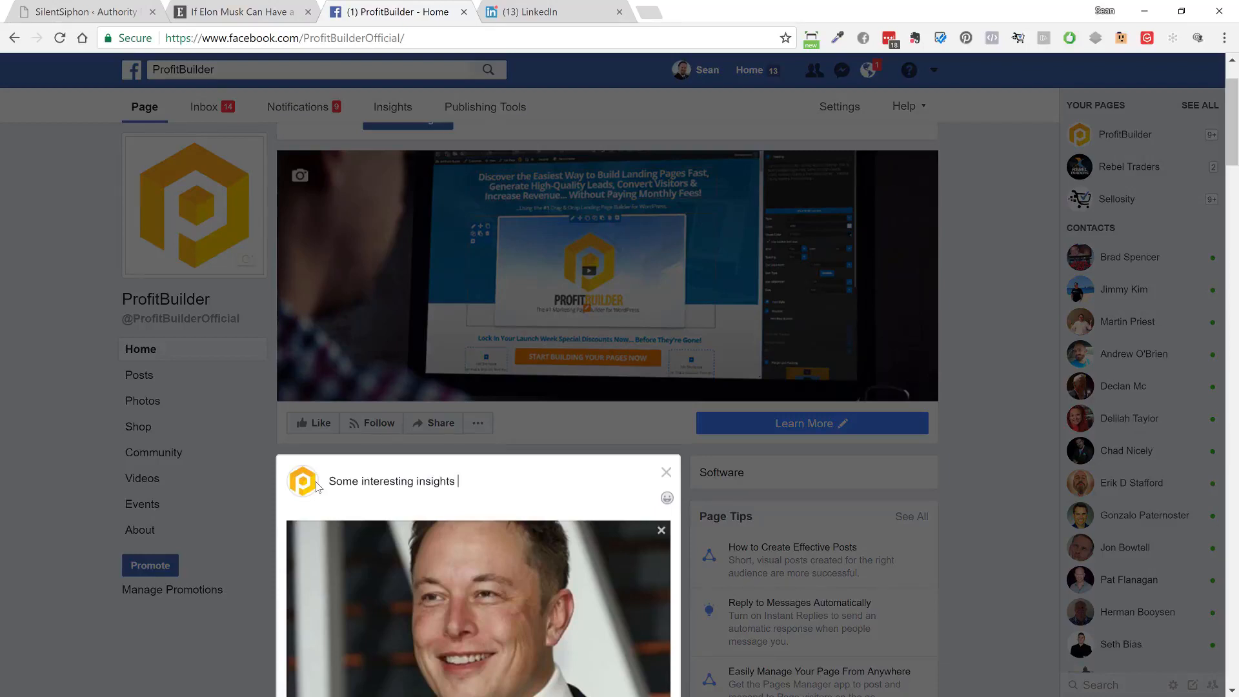
type(" in to humor fails..")
scroll(474, 465, "down", 4)
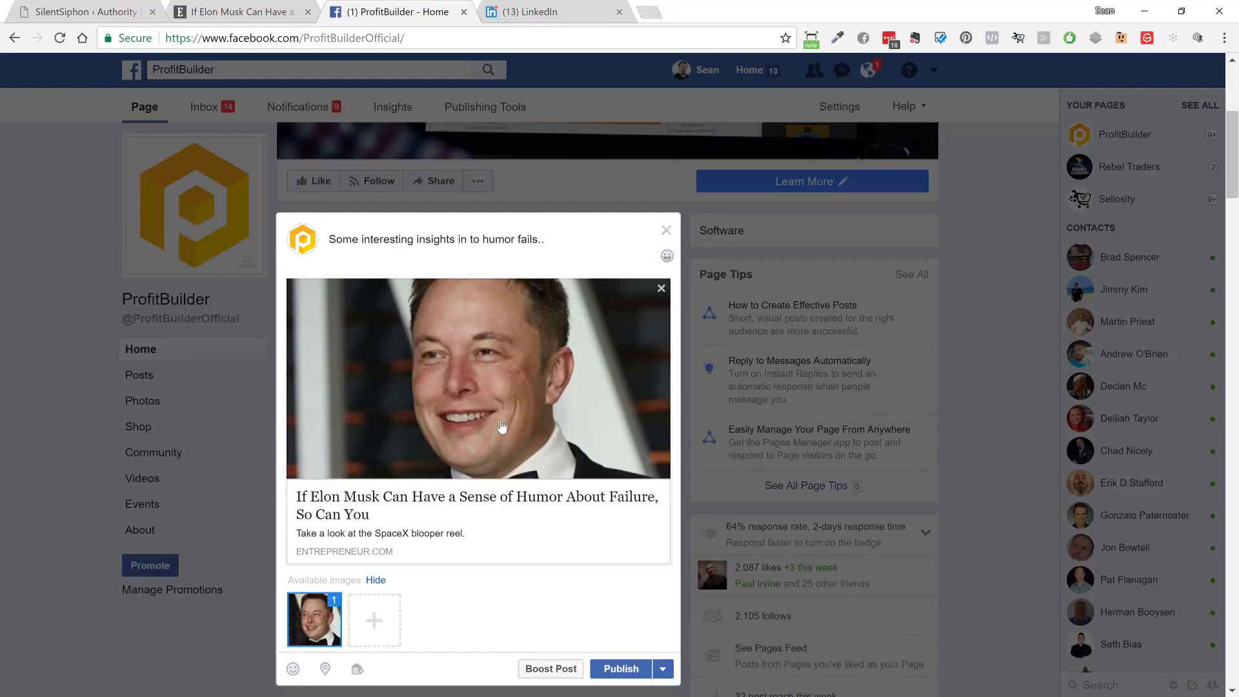
left_click(621, 669)
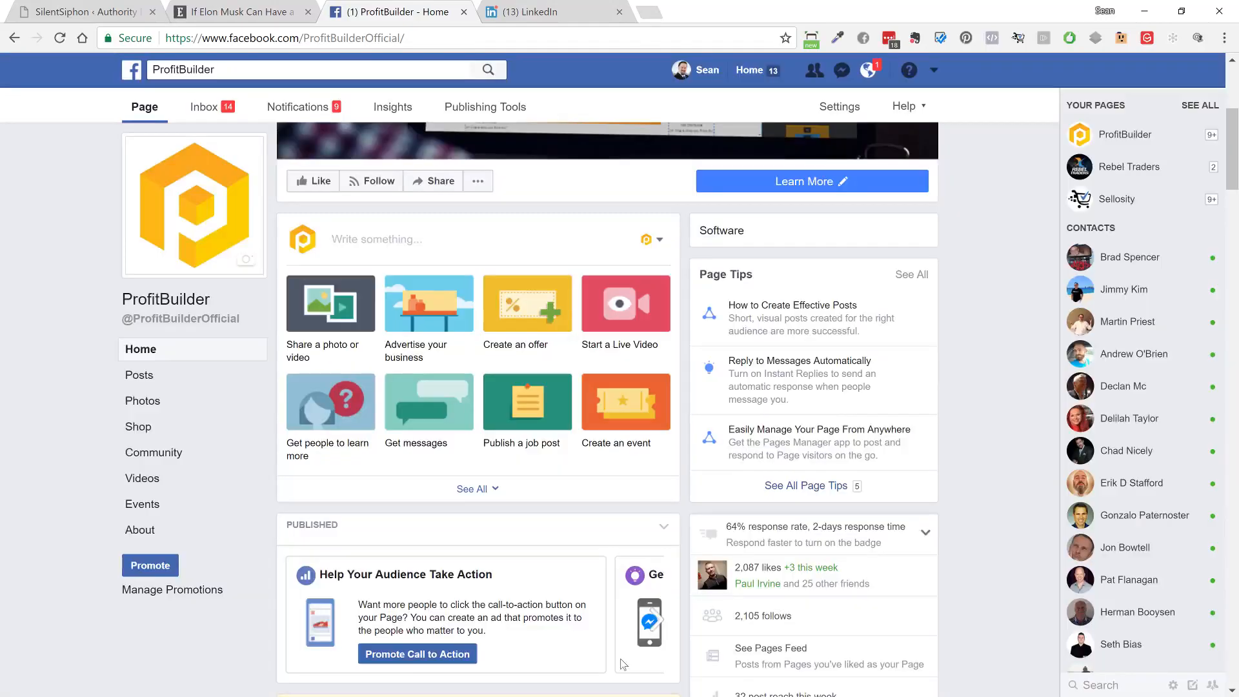
Look at the published Elon Musk post and its boost options, and cancel the promotion.
scroll(126, 565, "down", 4)
scroll(126, 565, "down", 3)
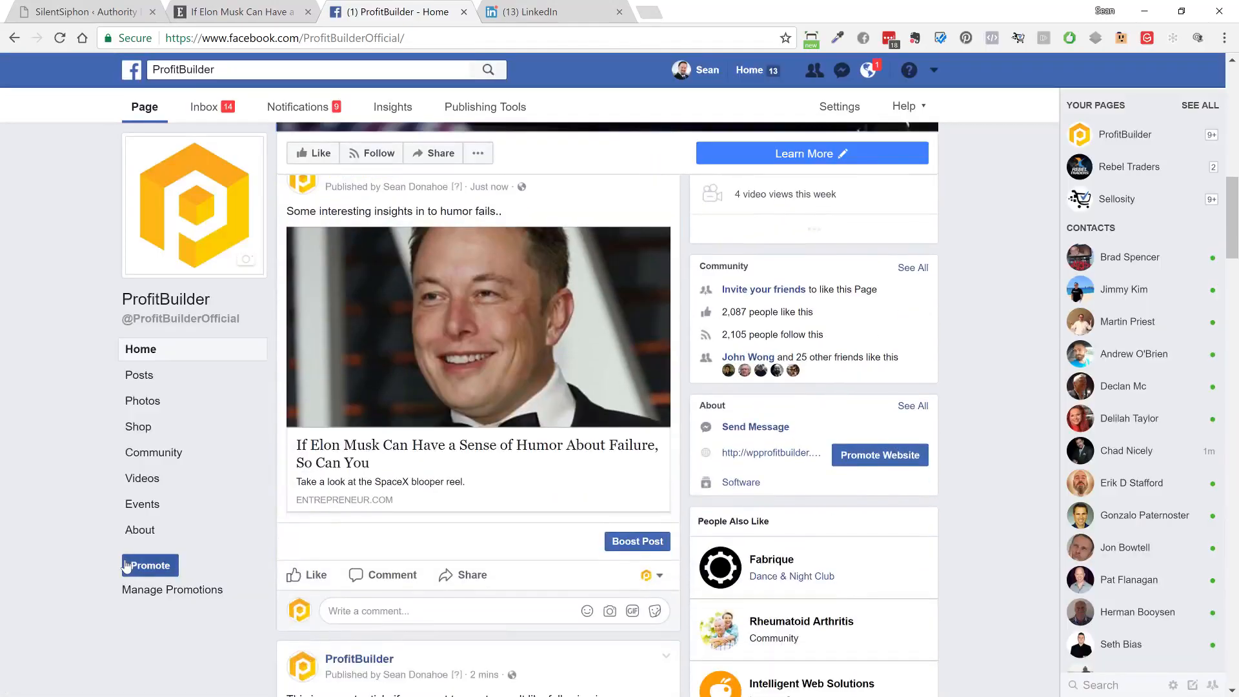
scroll(542, 511, "down", 1)
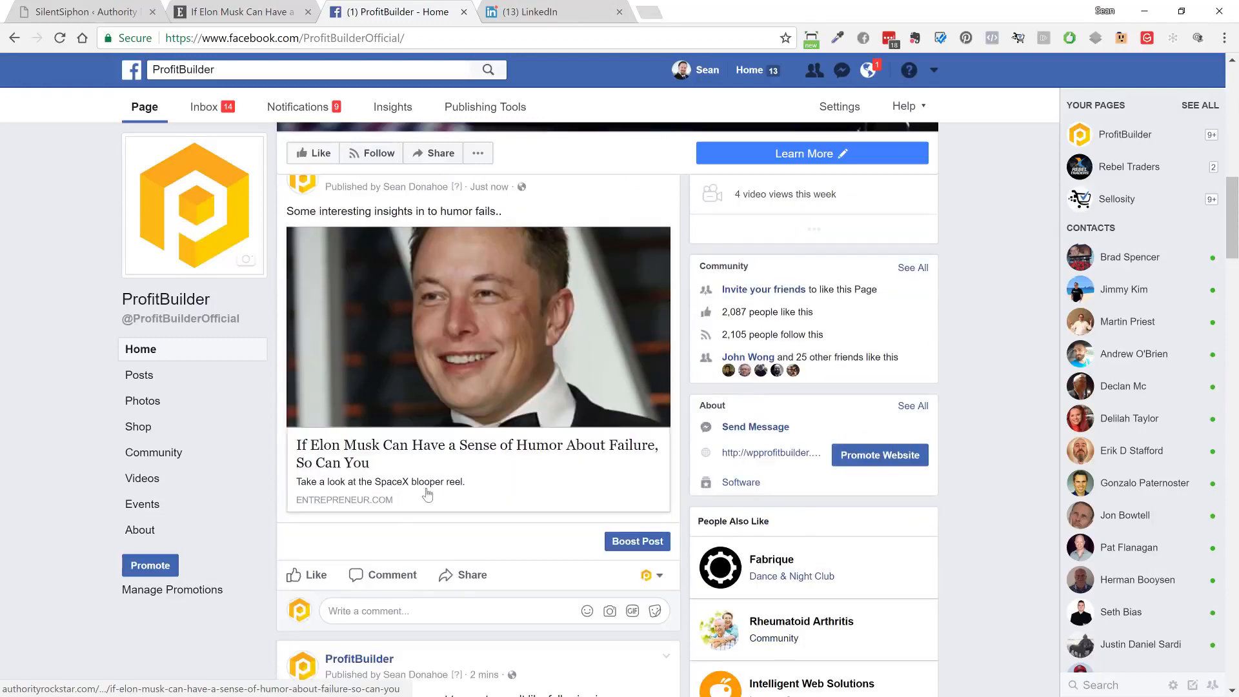
left_click(647, 543)
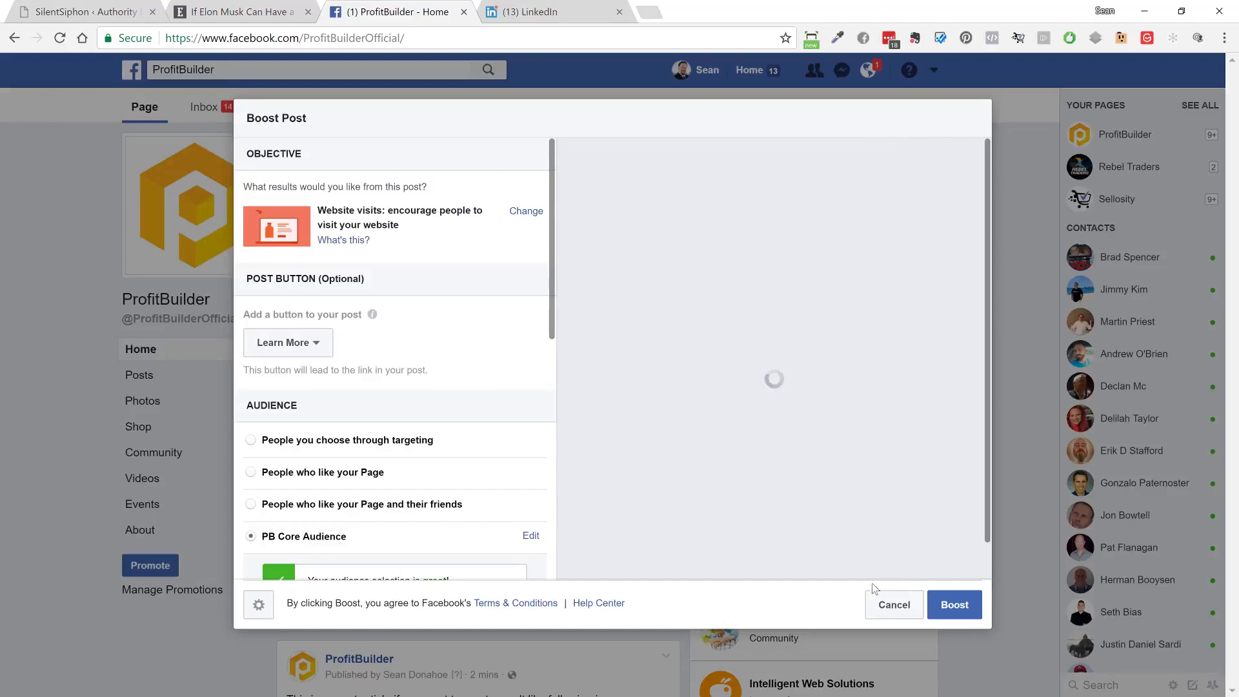
left_click(893, 604)
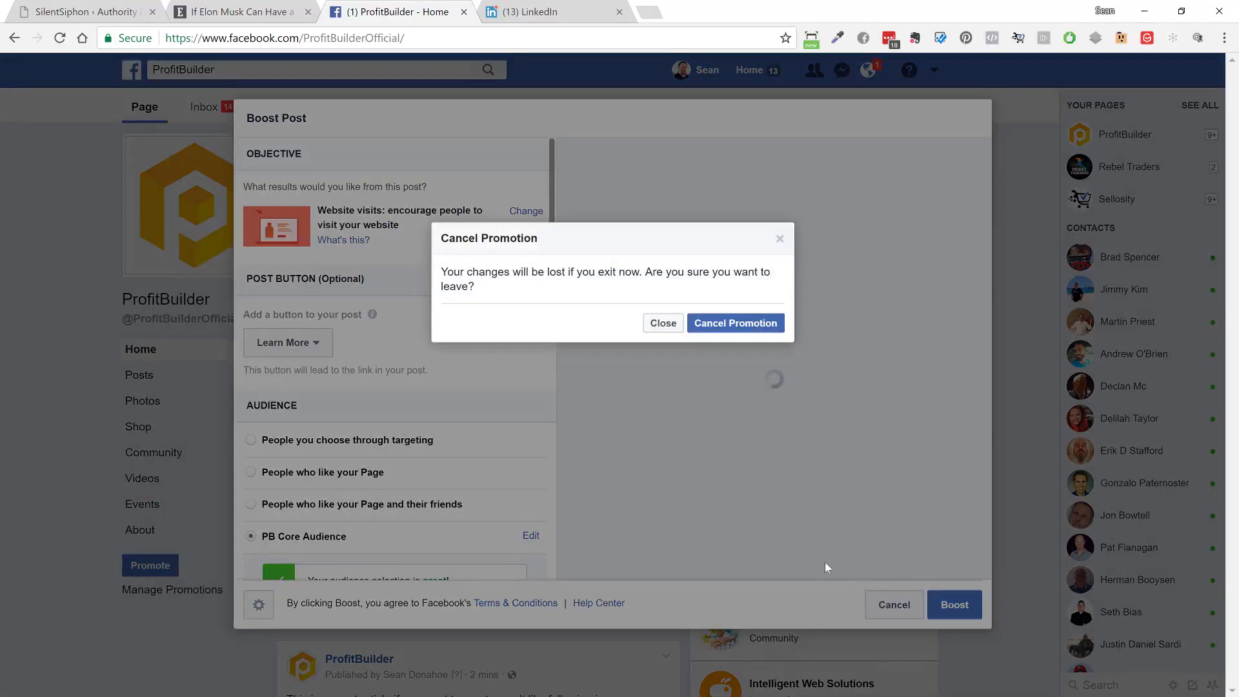
left_click(734, 323)
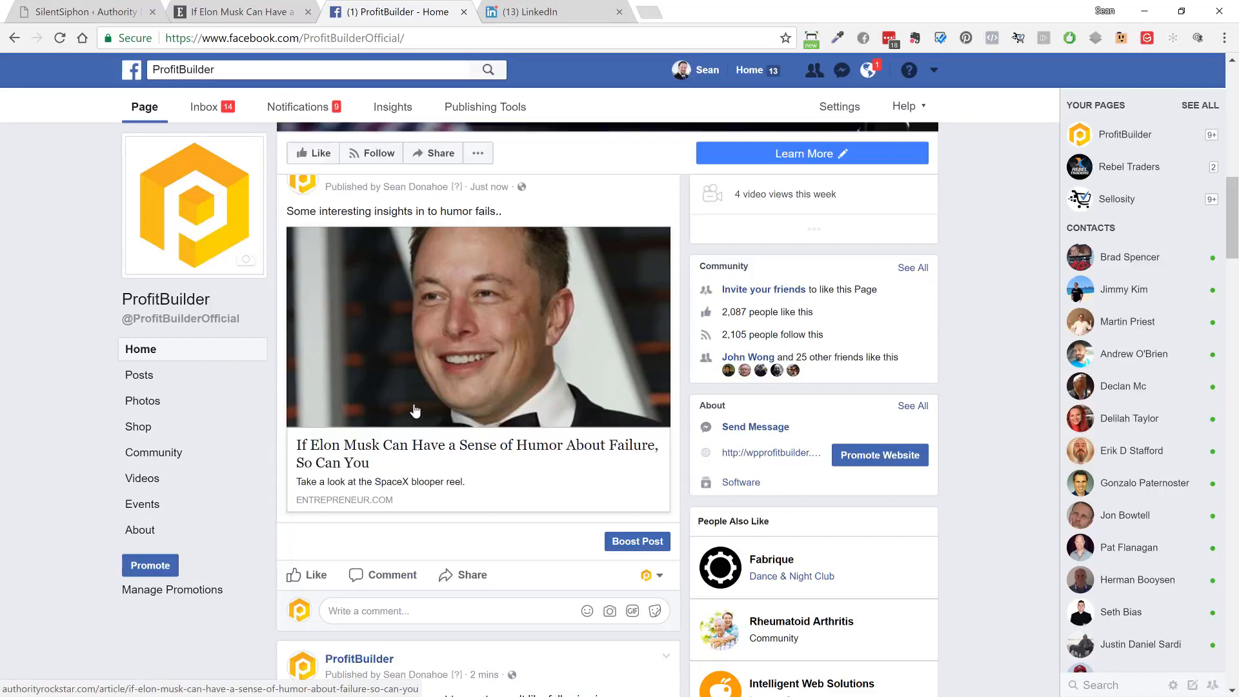
Switch to LinkedIn and paste the Elon Musk article's sharing URL into a new post draft.
left_click(529, 12)
left_click(447, 158)
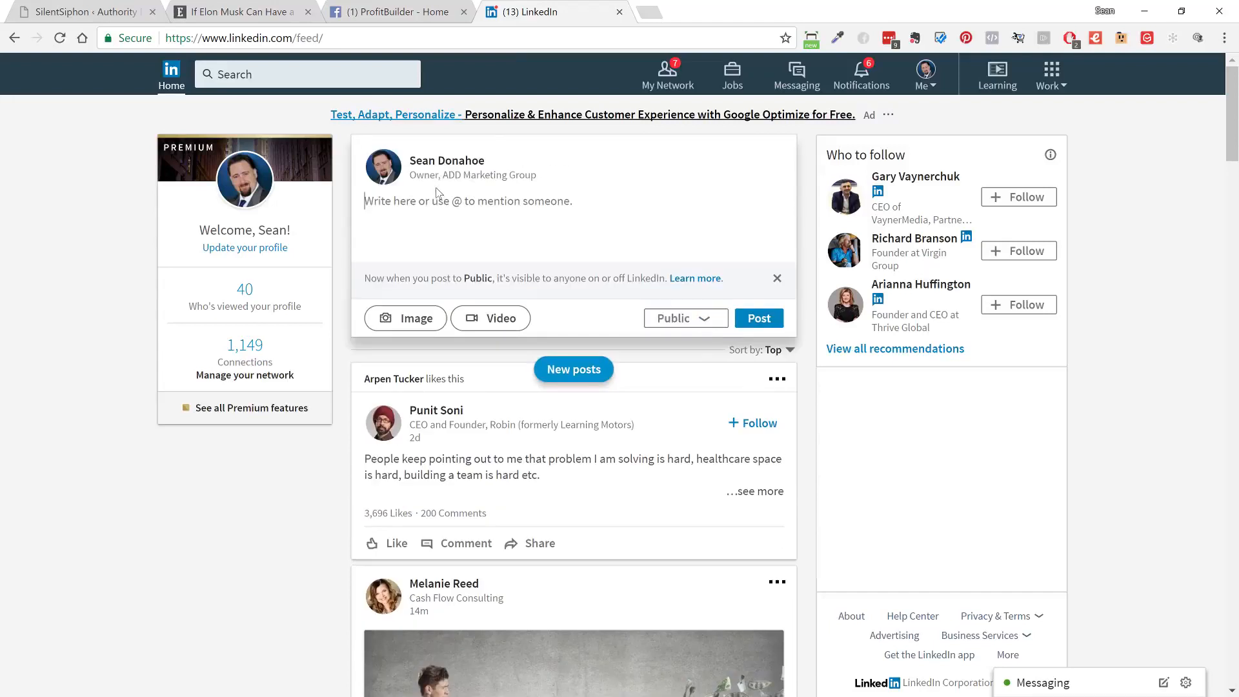
key("ctrl+v")
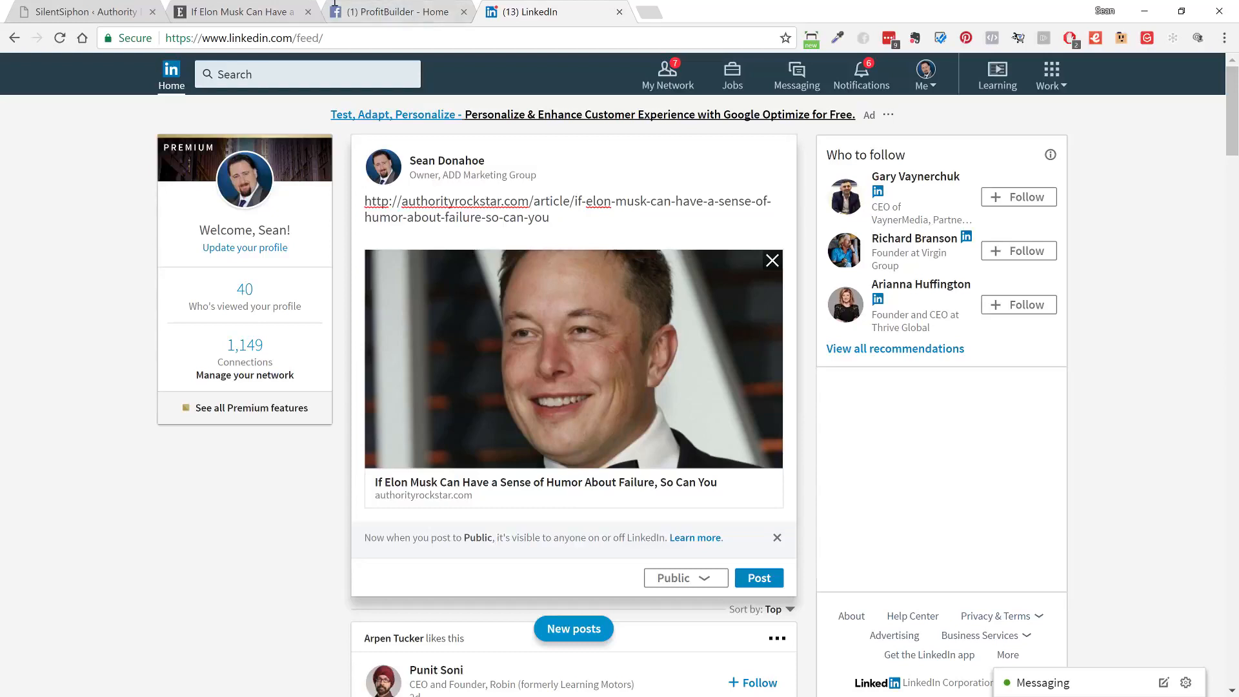
Return to SilentSiphon and preview the link's Google+ and Twitter sharing windows without posting.
left_click(287, 14)
left_click(98, 14)
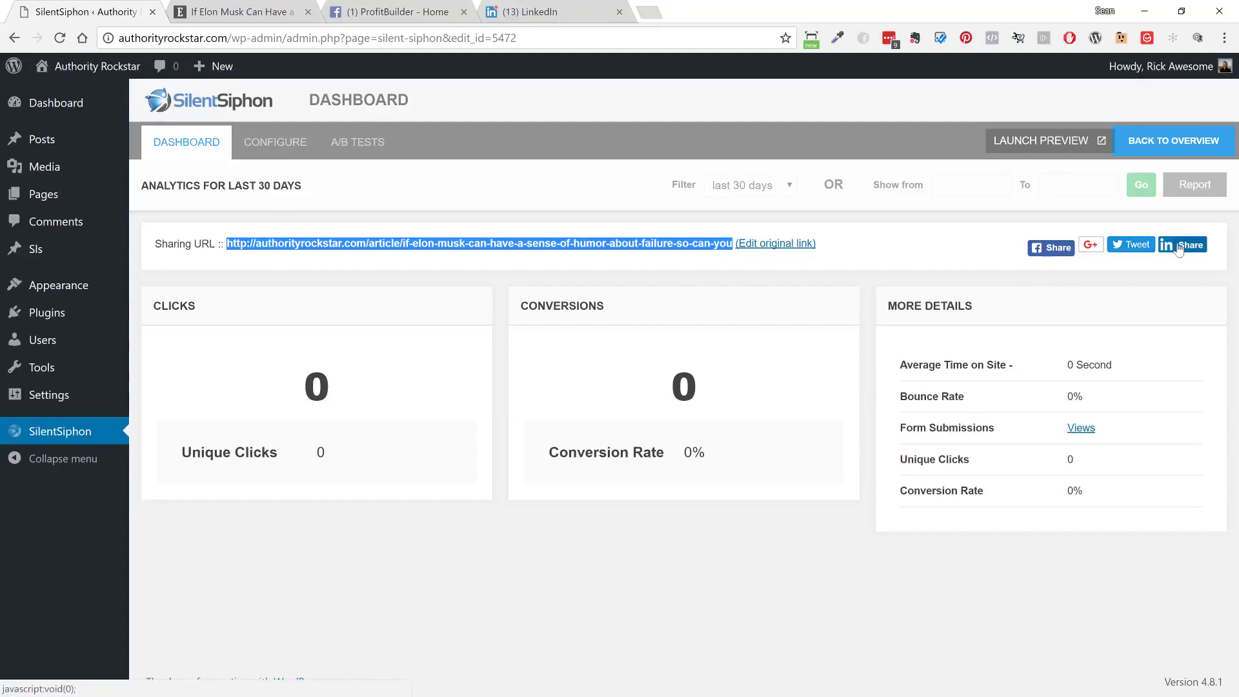
left_click(1097, 245)
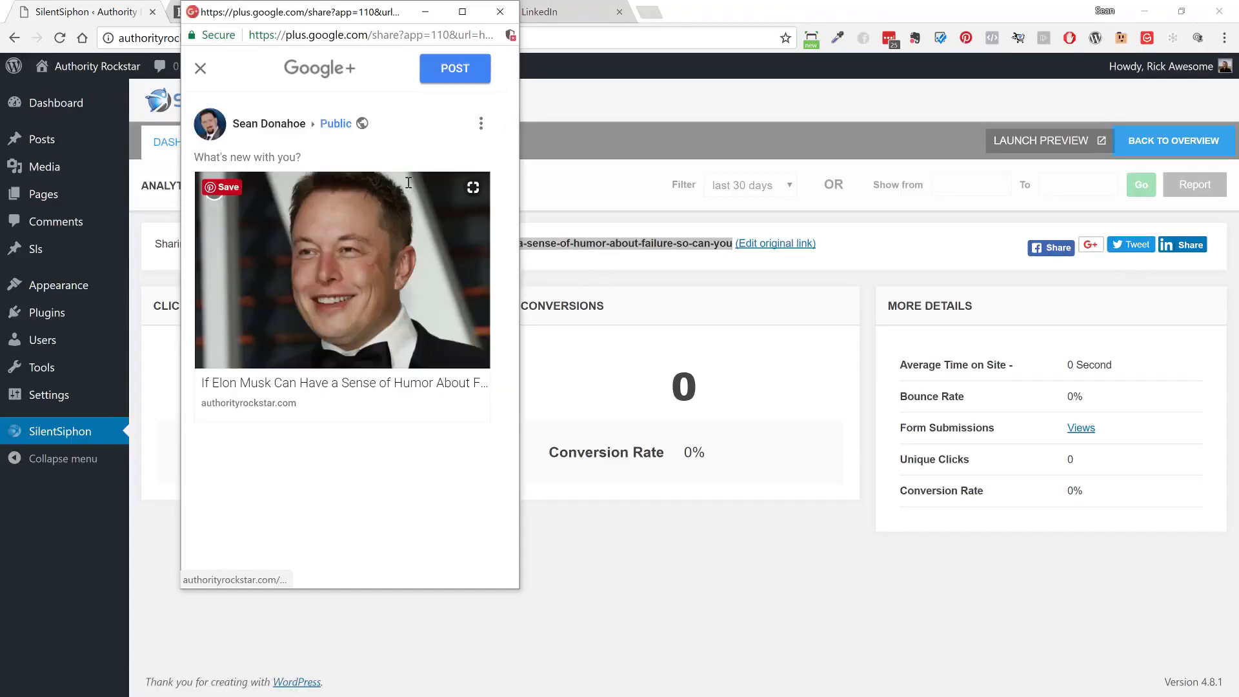
left_click(1131, 245)
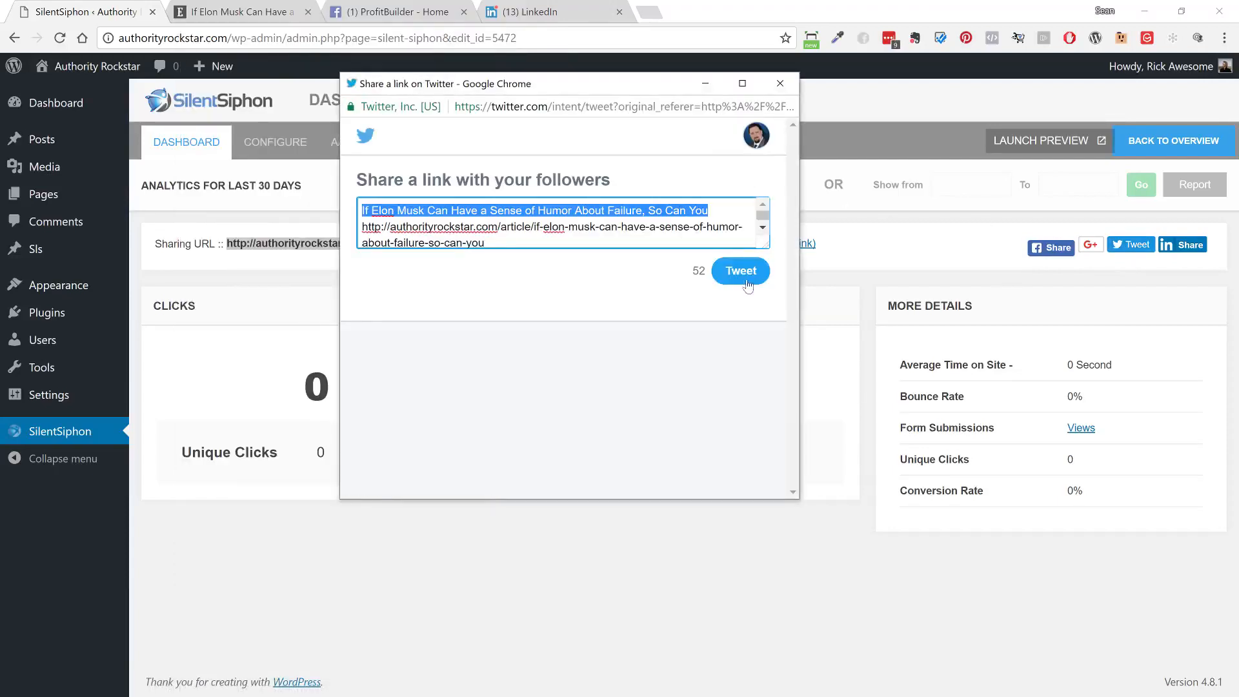
left_click(780, 83)
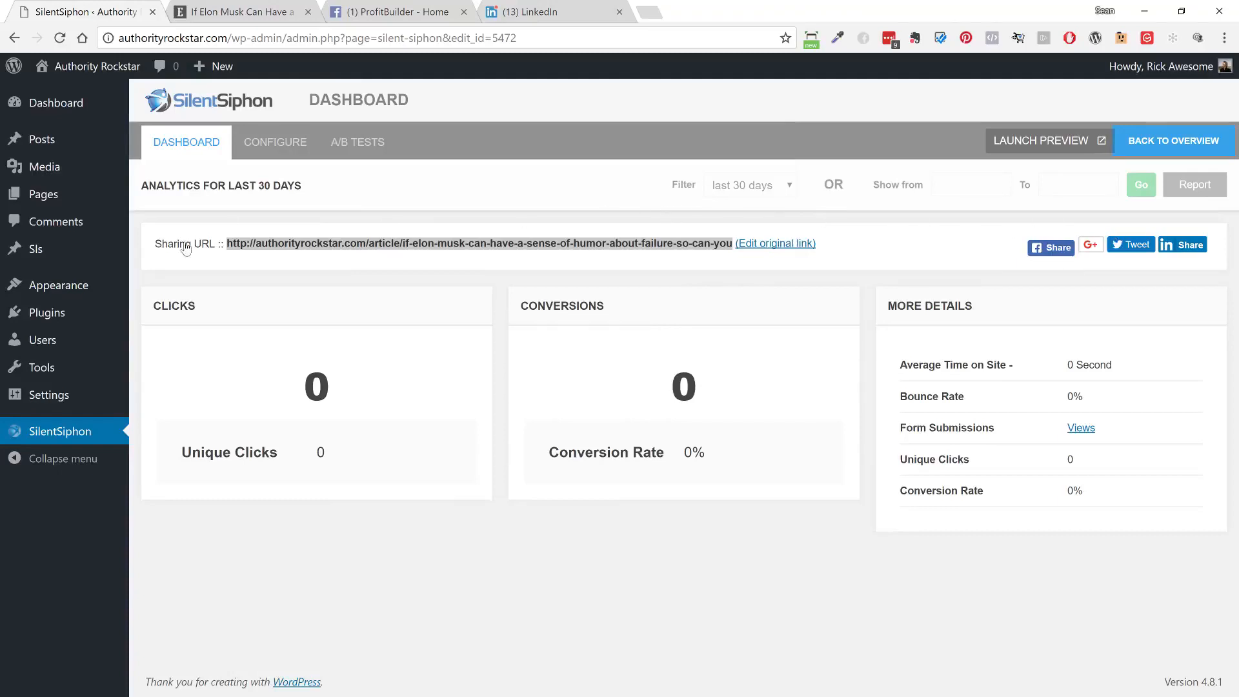
left_click(205, 149)
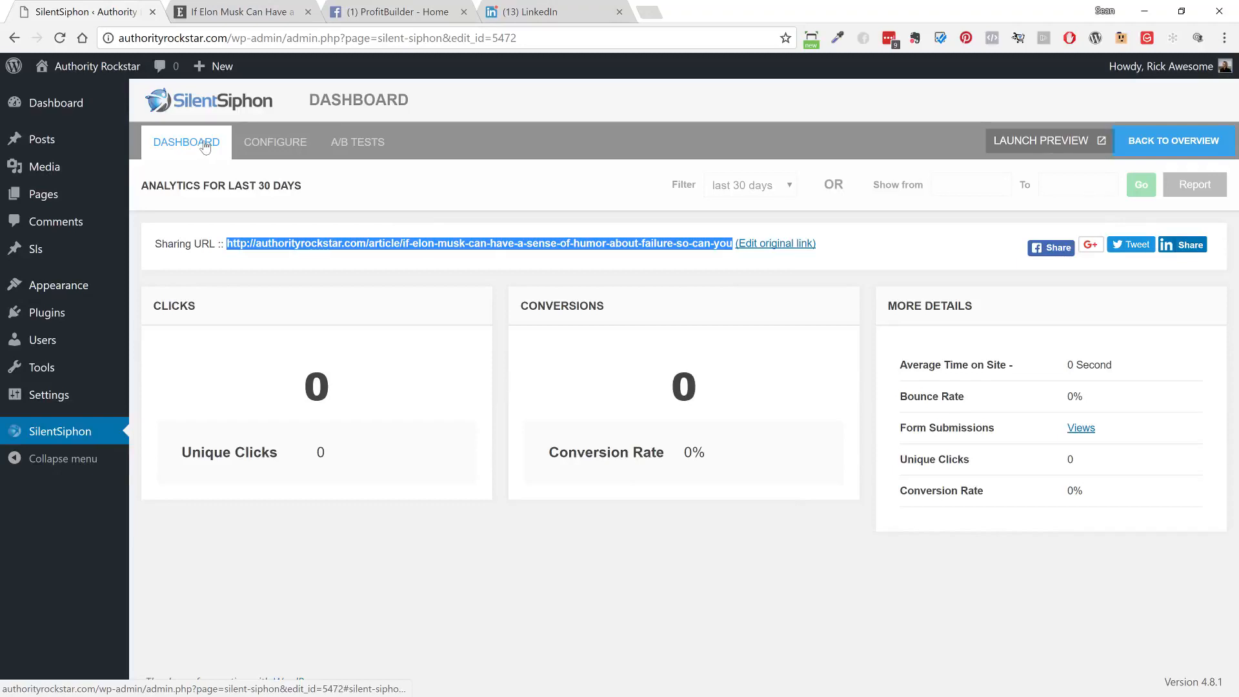